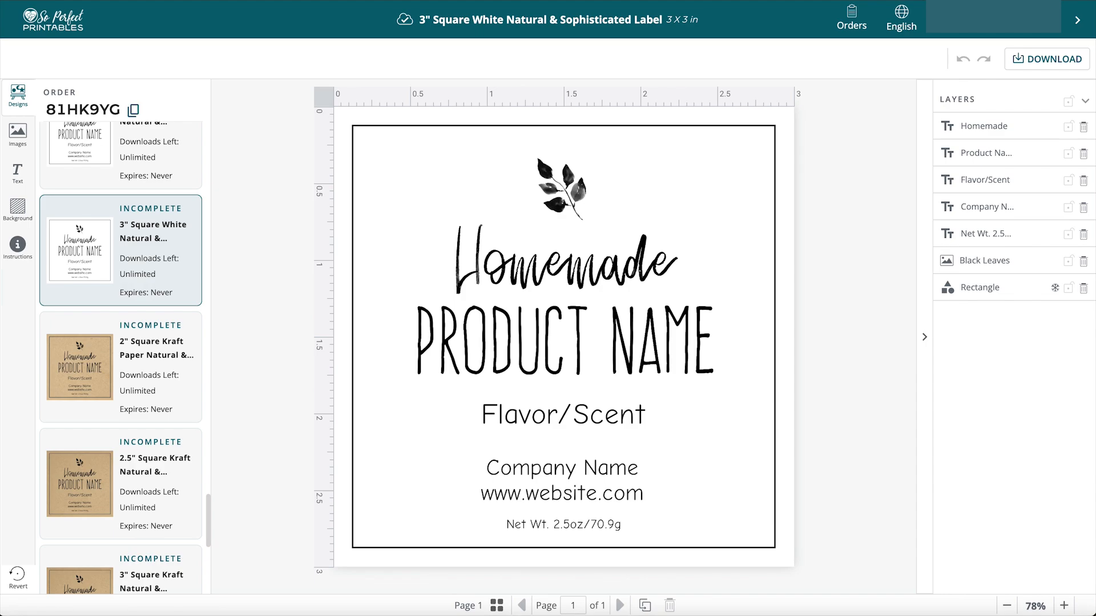
Examine the designs, images, background and layers areas, and the formatting options for the label's "Homemade" text and leaf image
click(19, 102)
click(18, 136)
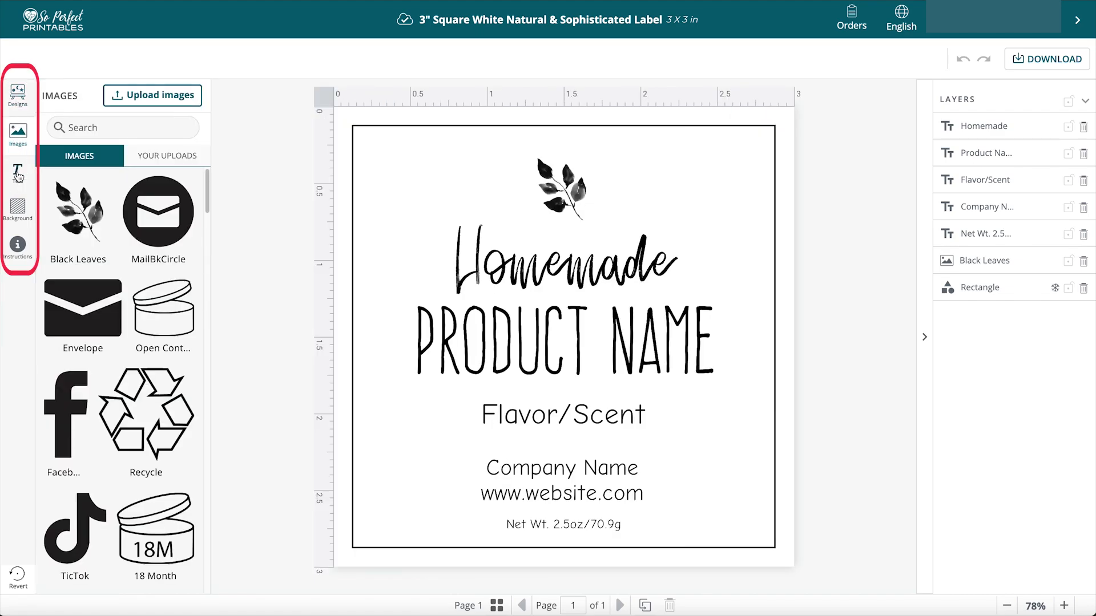
click(17, 176)
click(16, 204)
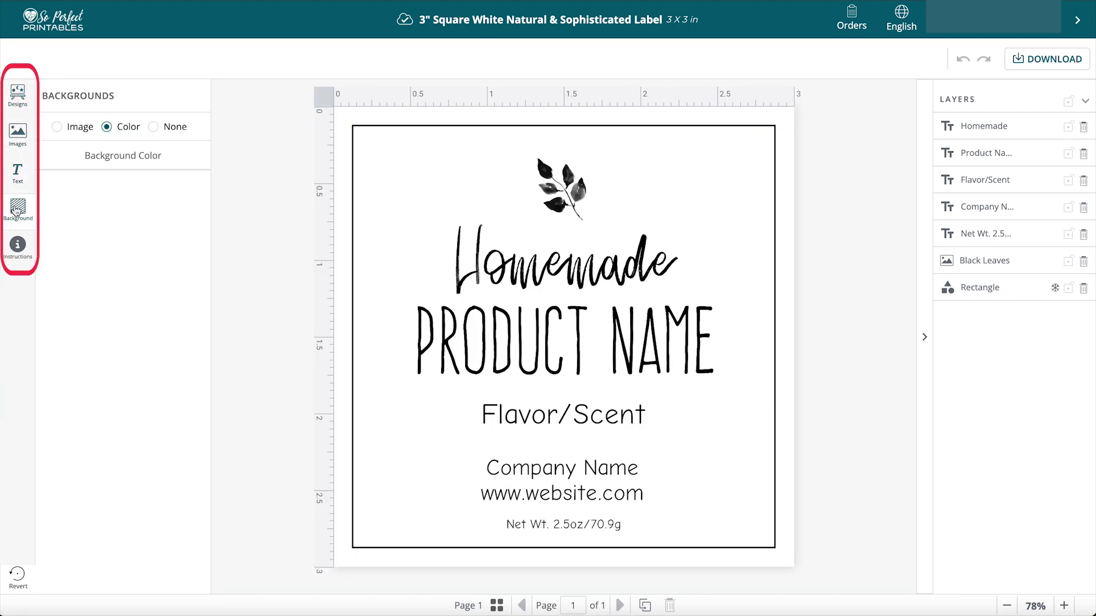
click(16, 126)
click(17, 96)
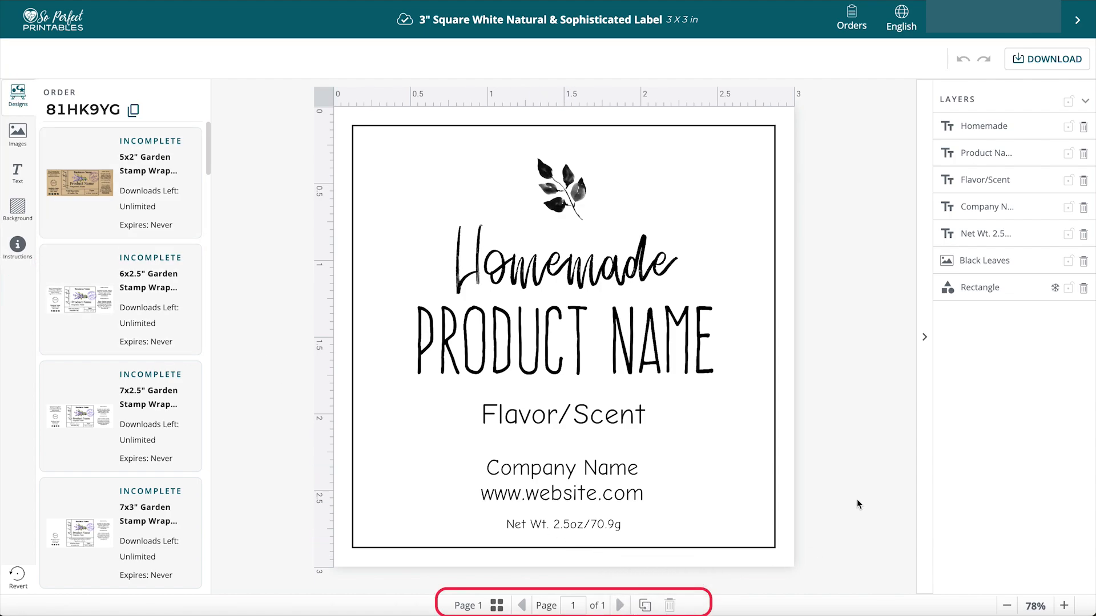
click(924, 337)
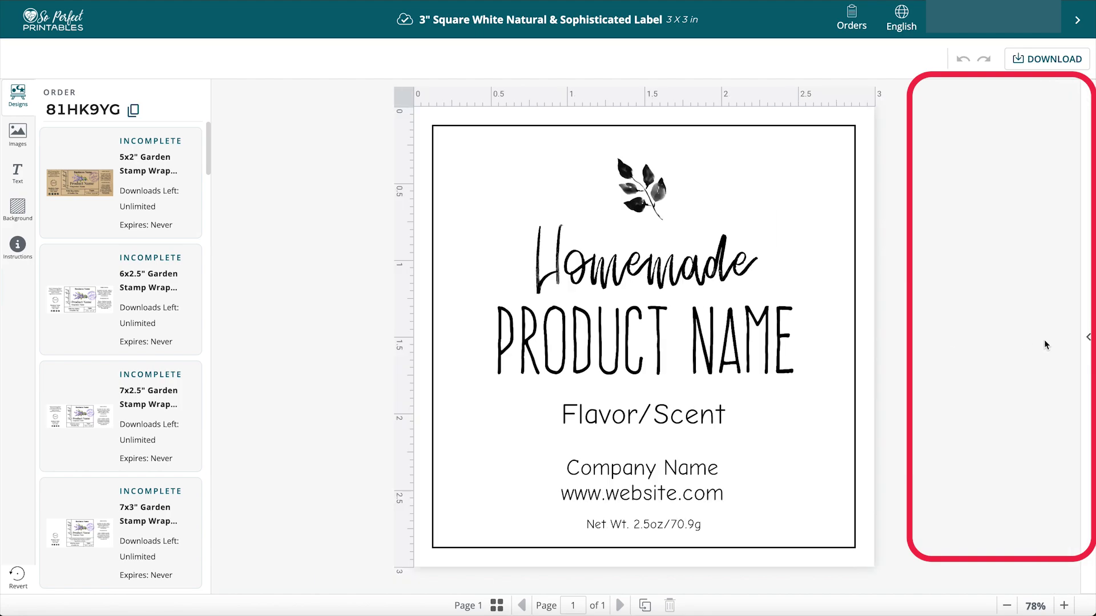
click(1088, 341)
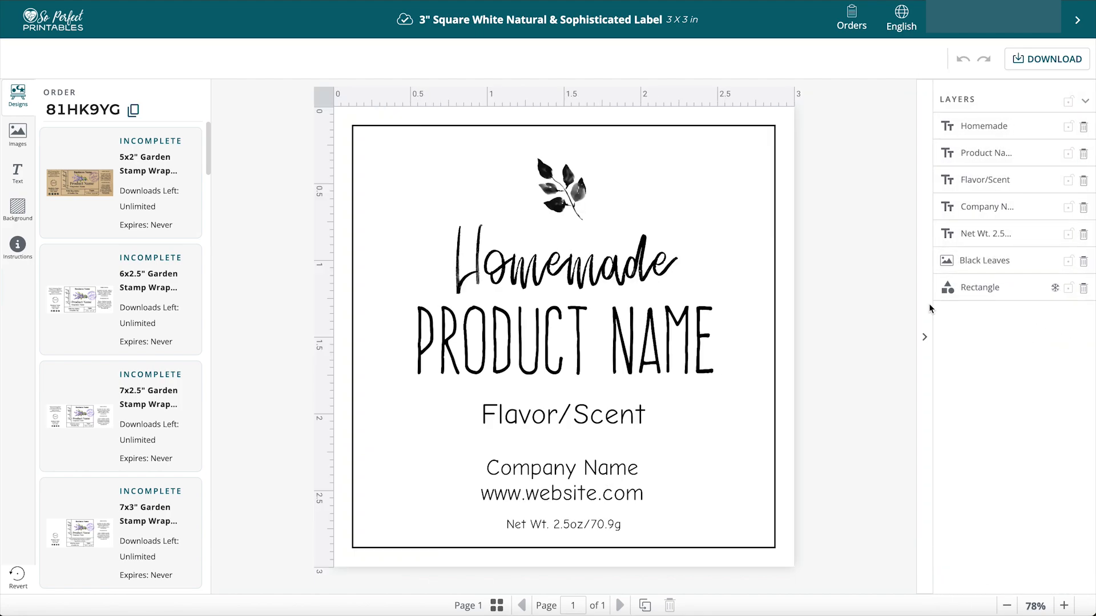
click(650, 257)
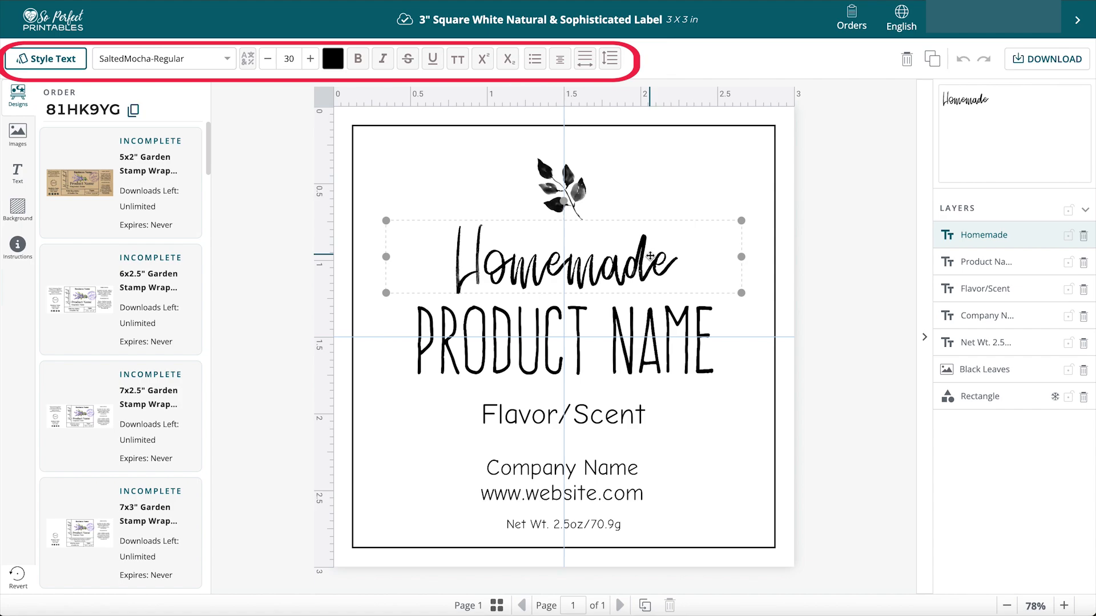
click(579, 190)
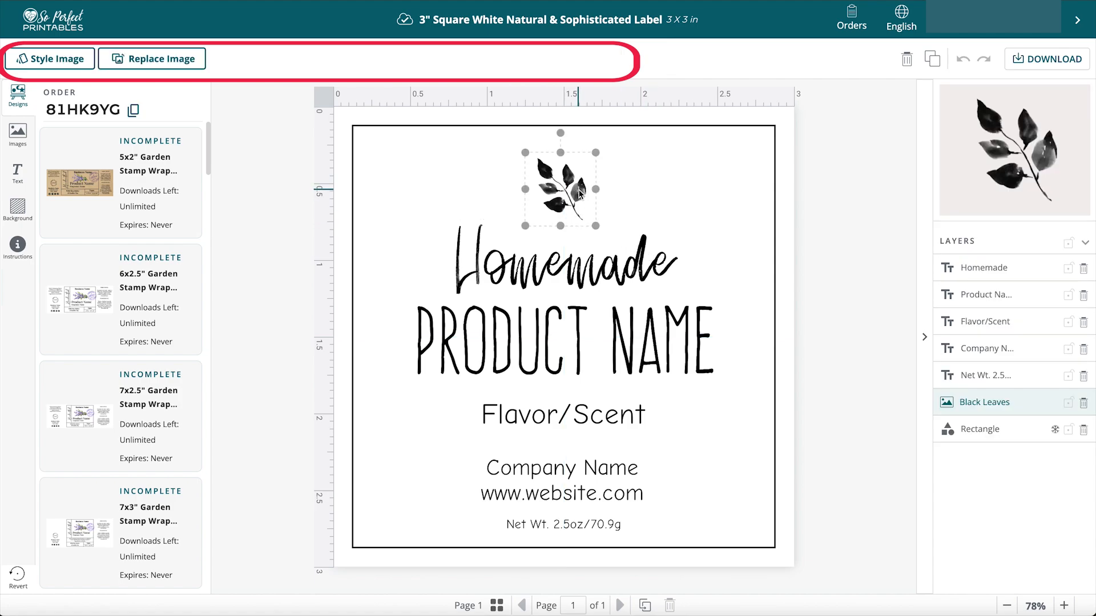
click(836, 213)
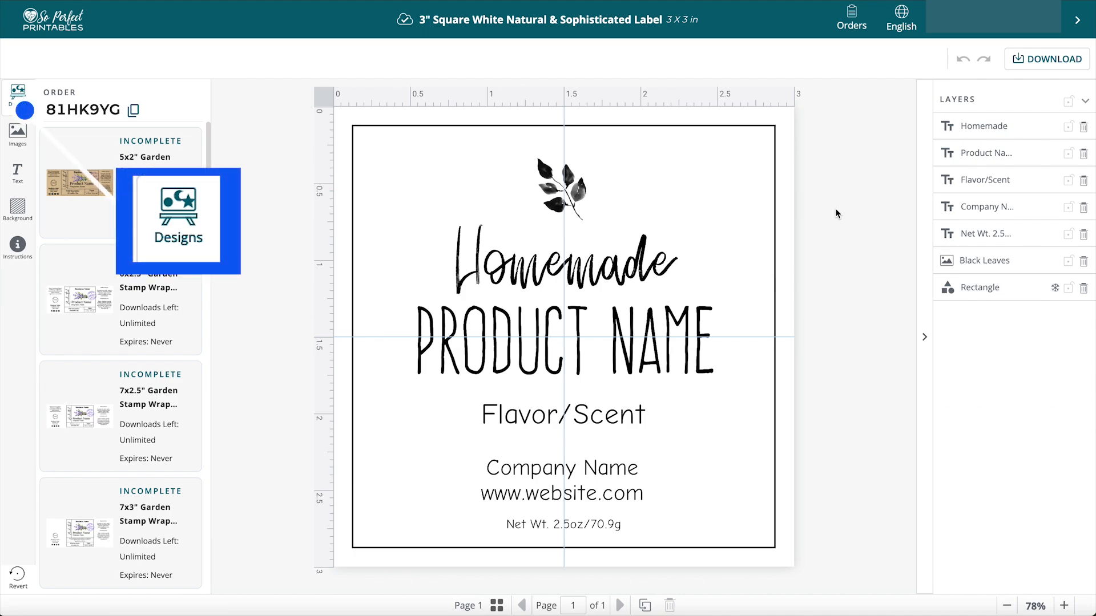
Browse the order's available label designs and the library of ready-made images and icons
scroll(106, 301, down, 10)
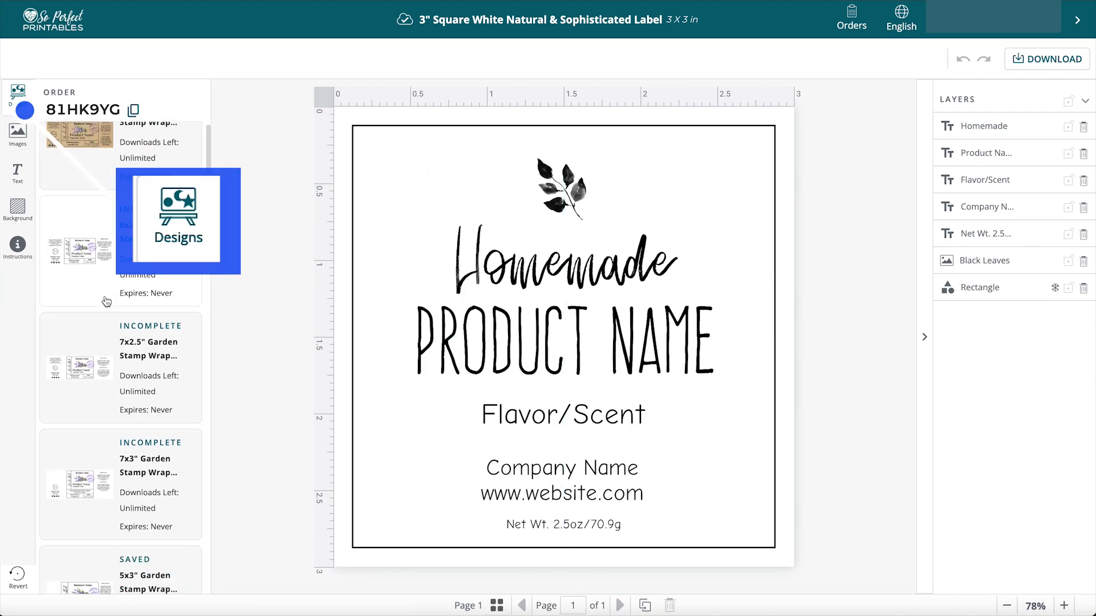
scroll(107, 301, down, 3)
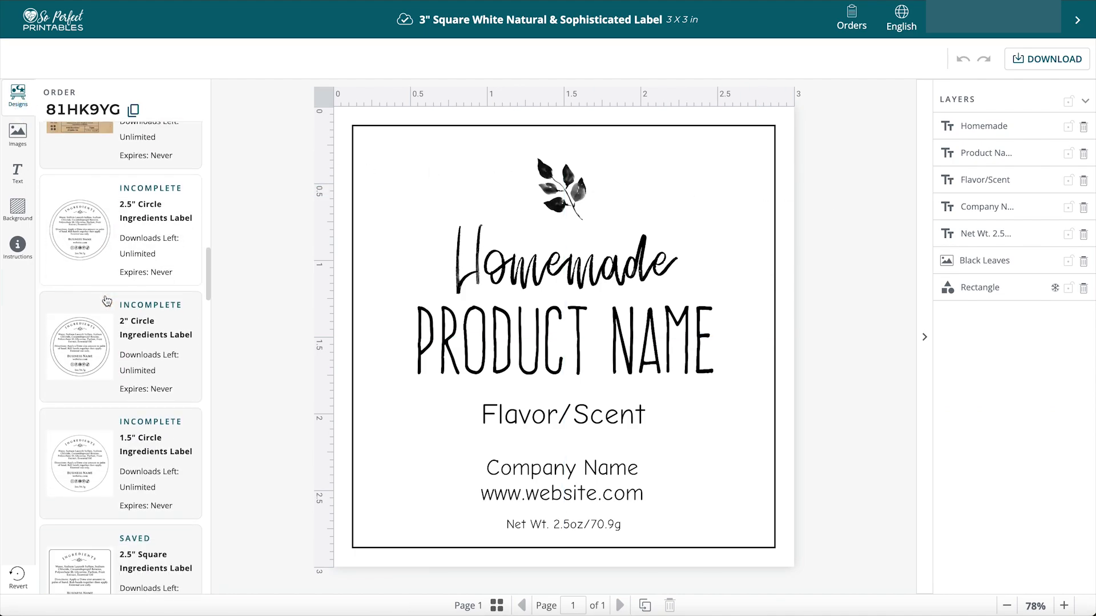
scroll(174, 286, down, 8)
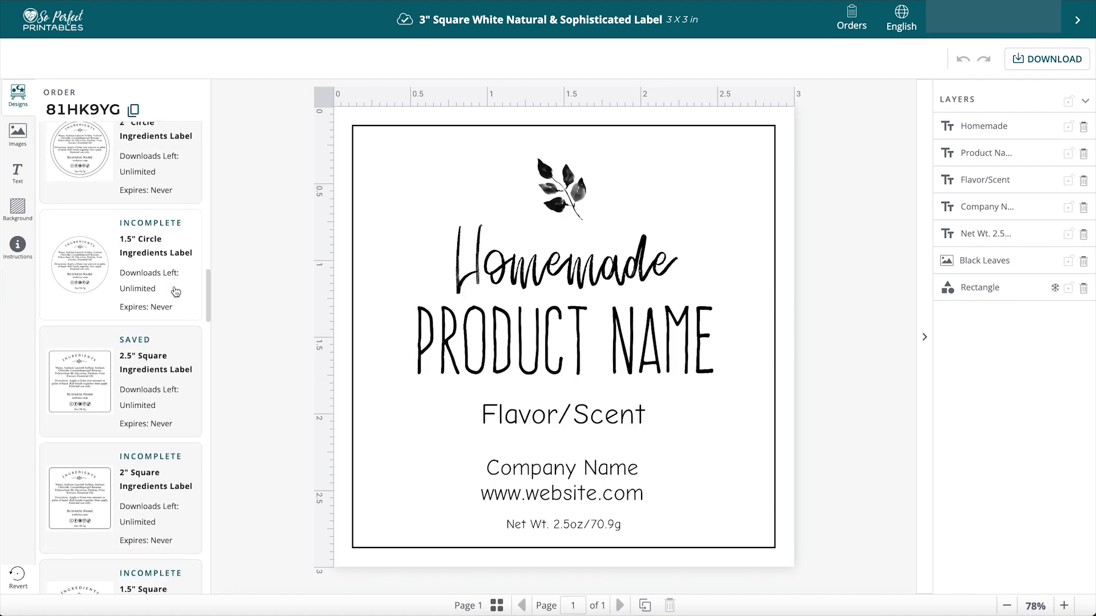
scroll(177, 291, down, 1)
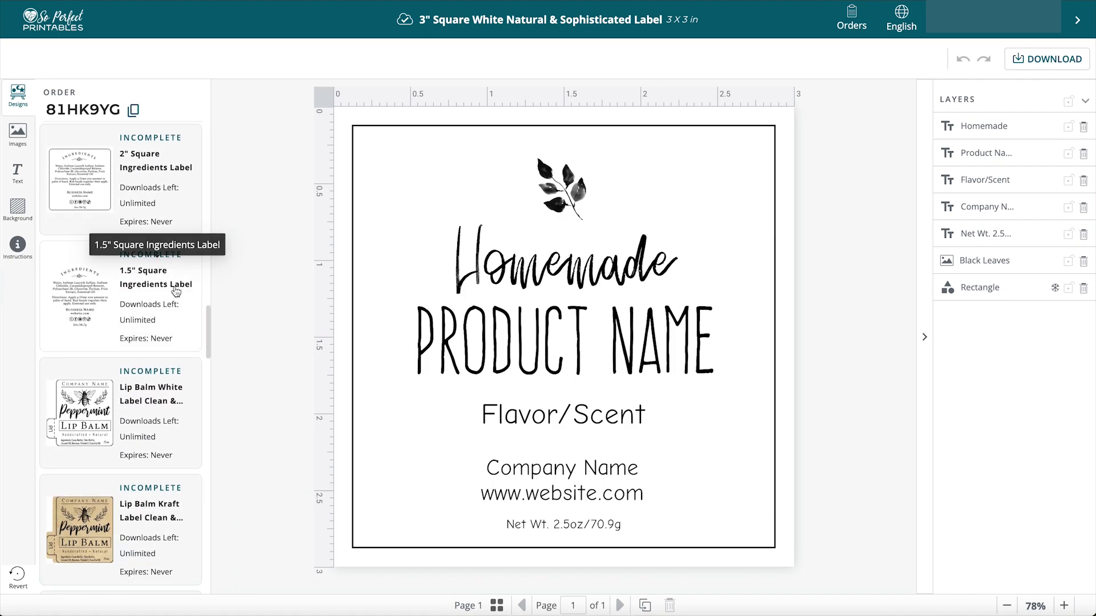
click(18, 137)
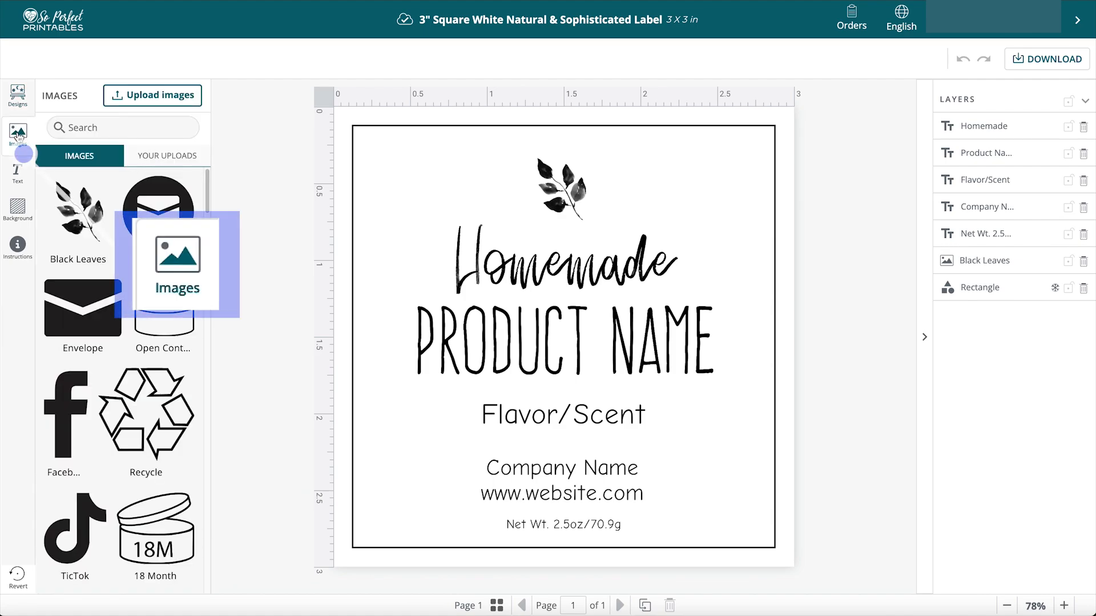
scroll(120, 377, down, 12)
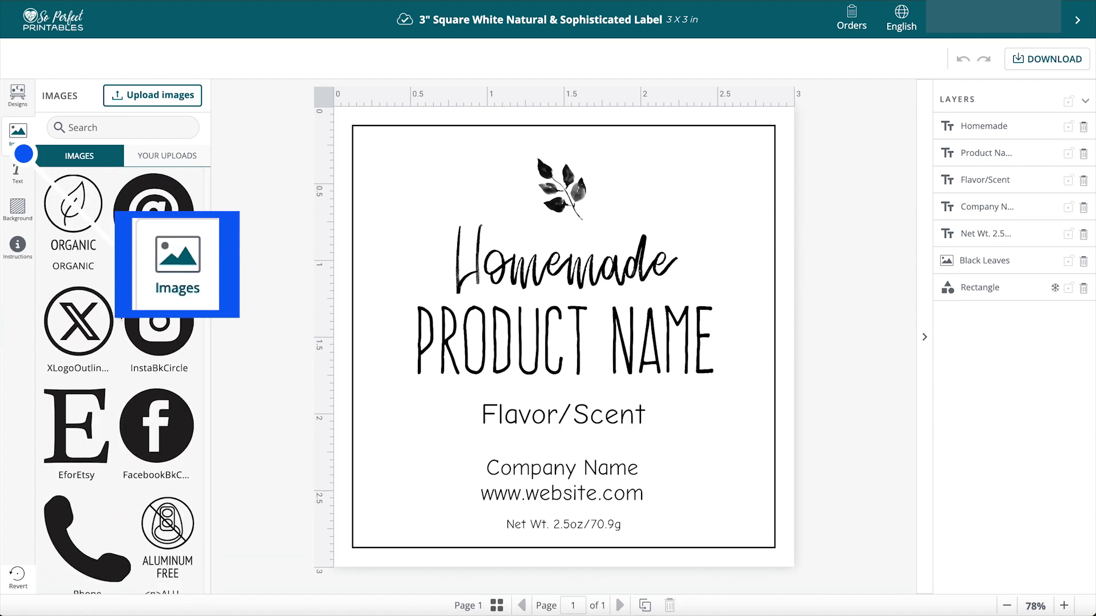
scroll(120, 318, down, 10)
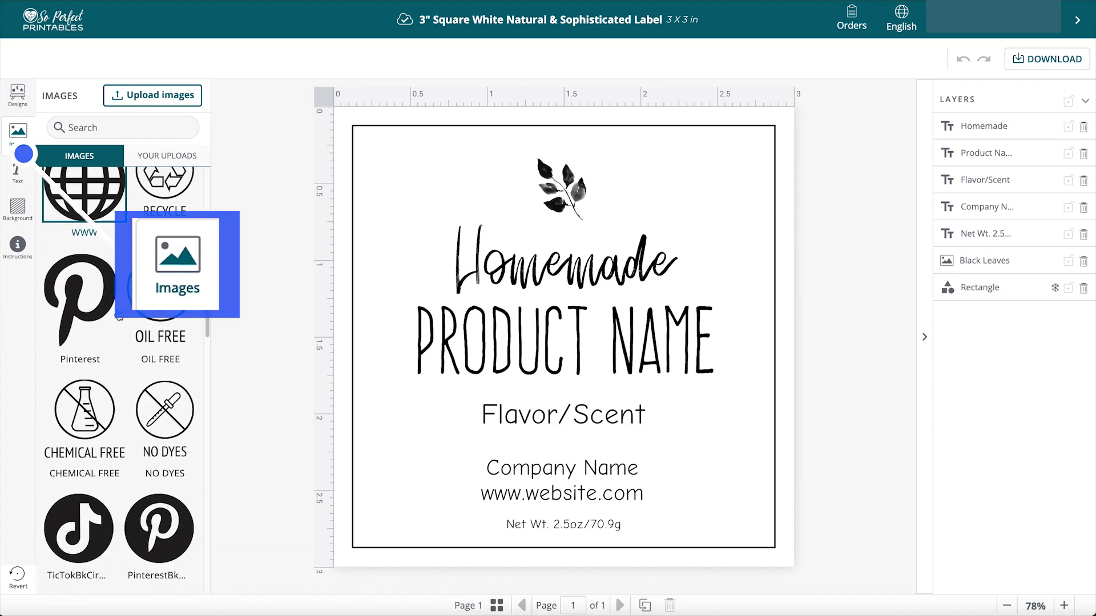
scroll(119, 316, down, 2)
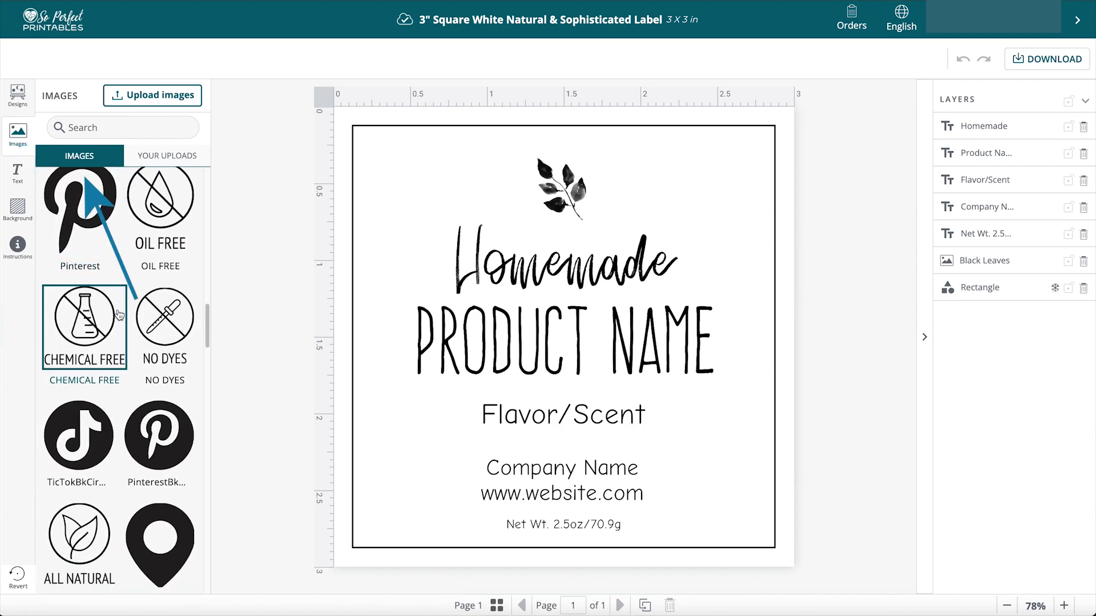
scroll(118, 313, up, 5)
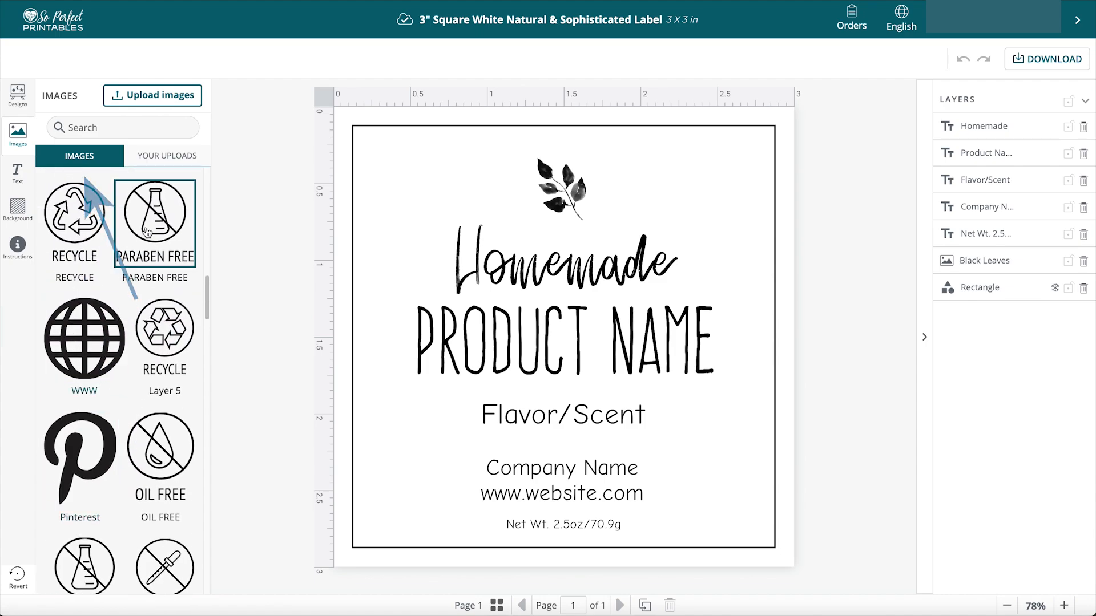
Upload the logo file "SPP Logo flat.png" to the personal image uploads
click(165, 161)
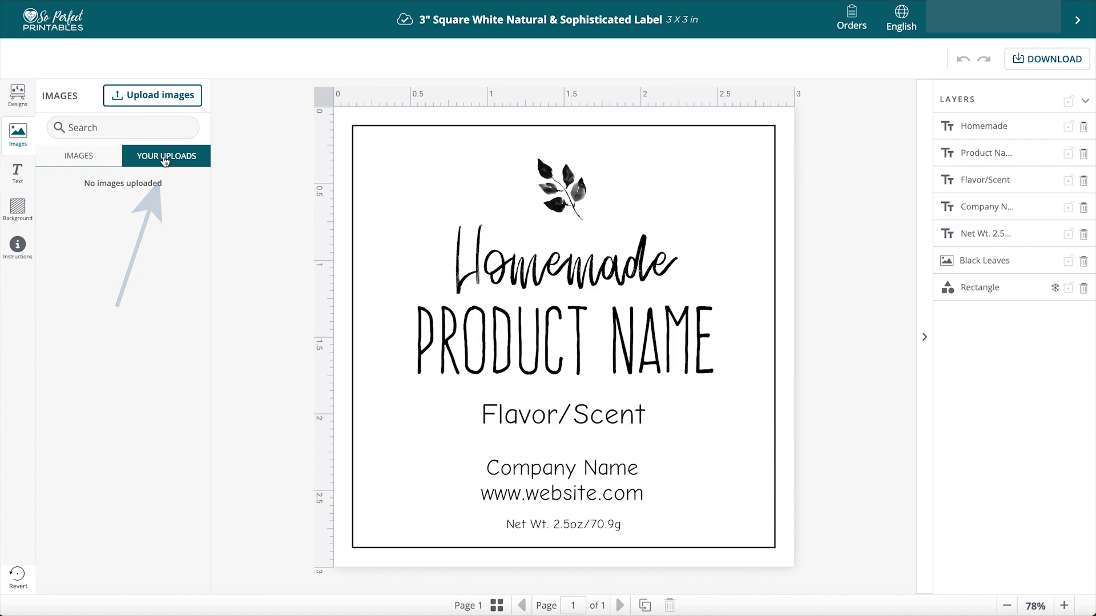
click(177, 98)
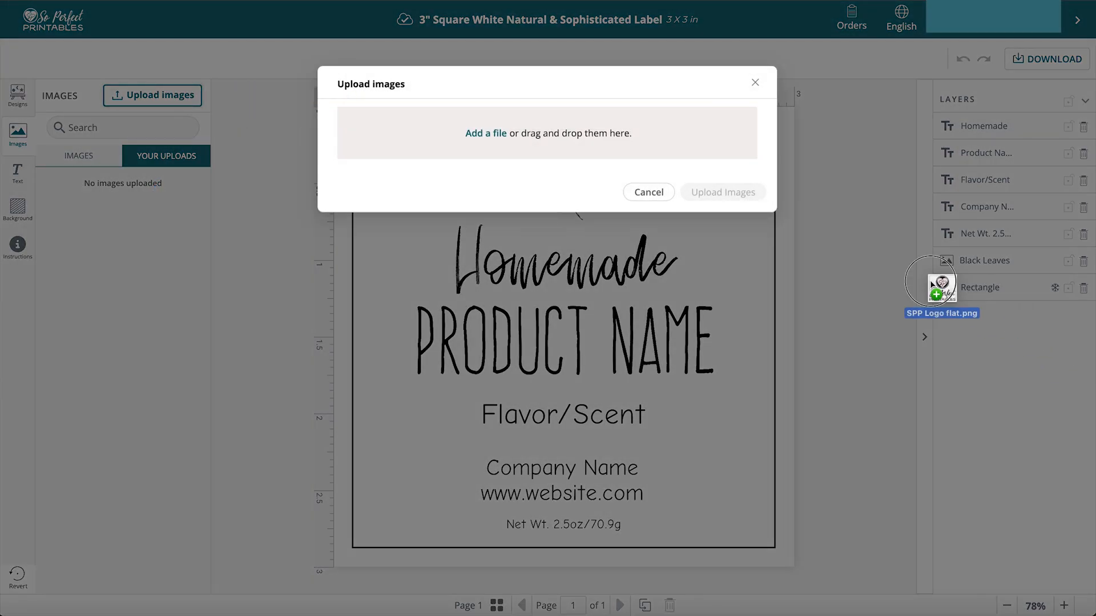
drag(940, 286, 528, 134)
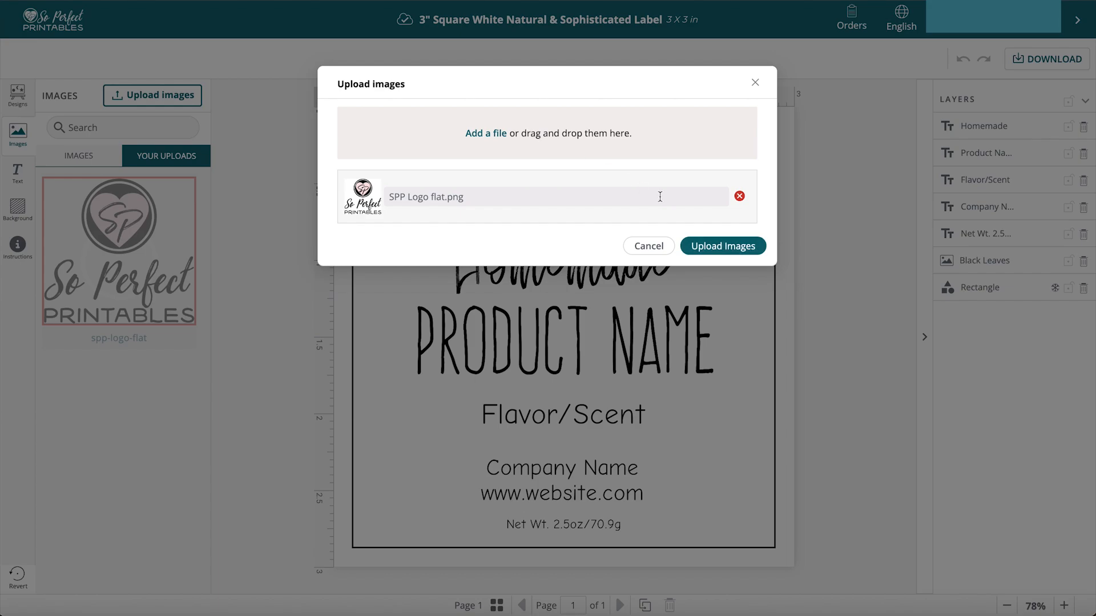
click(716, 247)
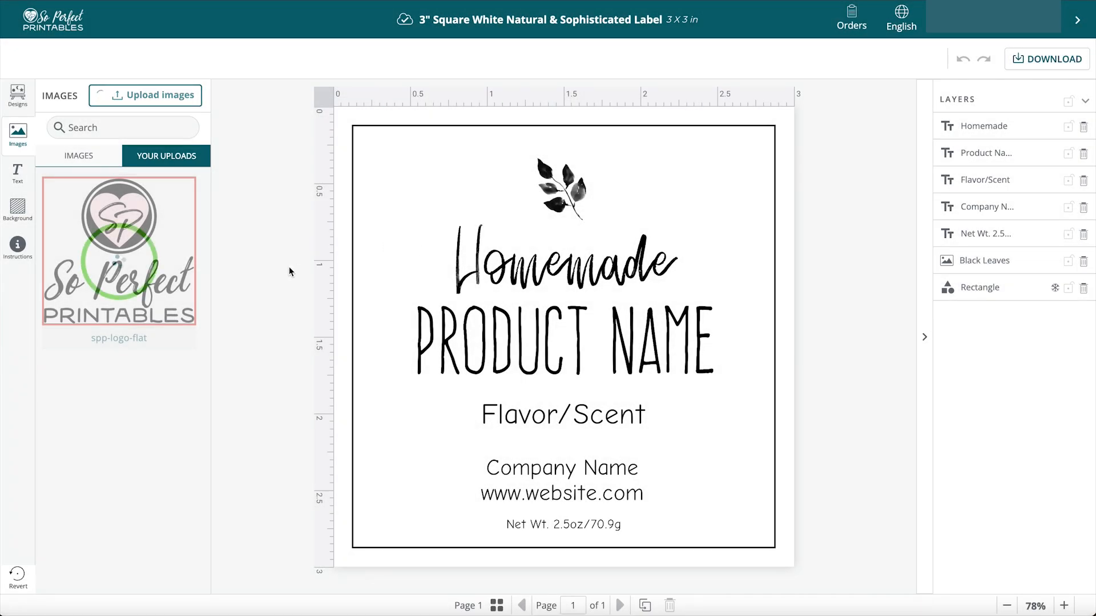
Place the uploaded logo on the label, shrink it, and position it in the upper-left corner inside the rectangle border
drag(171, 272, 481, 275)
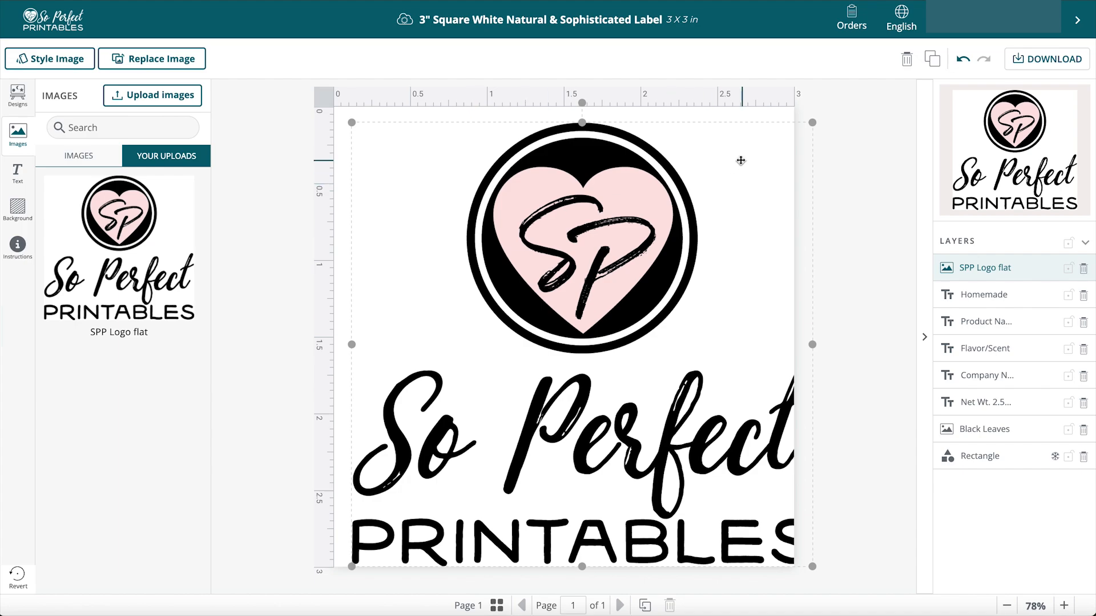
drag(812, 123, 437, 484)
drag(355, 511, 365, 168)
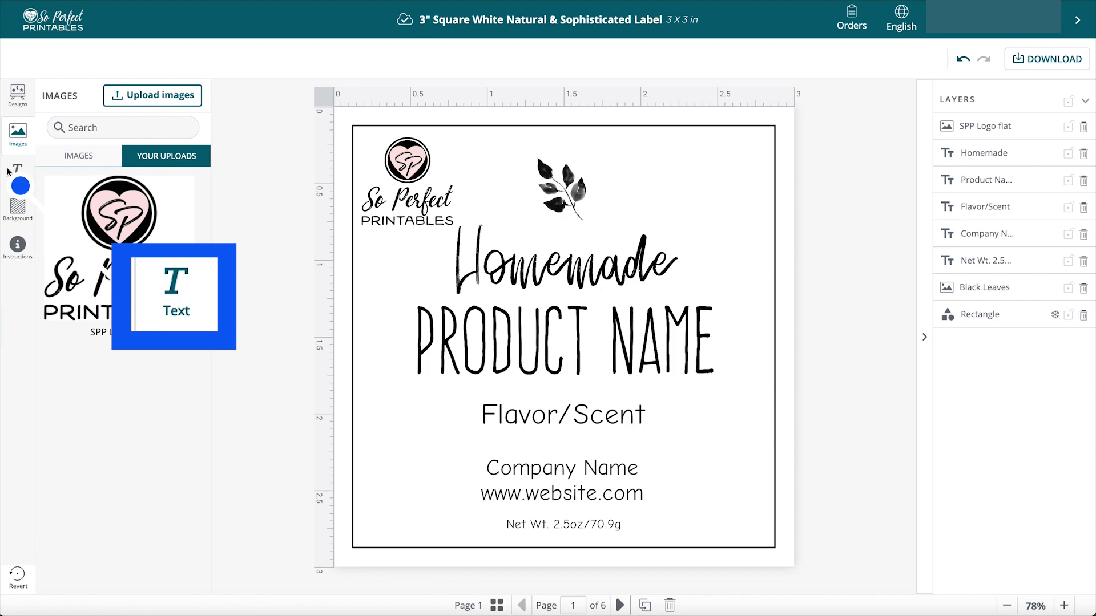
Add a text box between the product name and "Flavor/Scent" lines and set its font size to 14
click(20, 184)
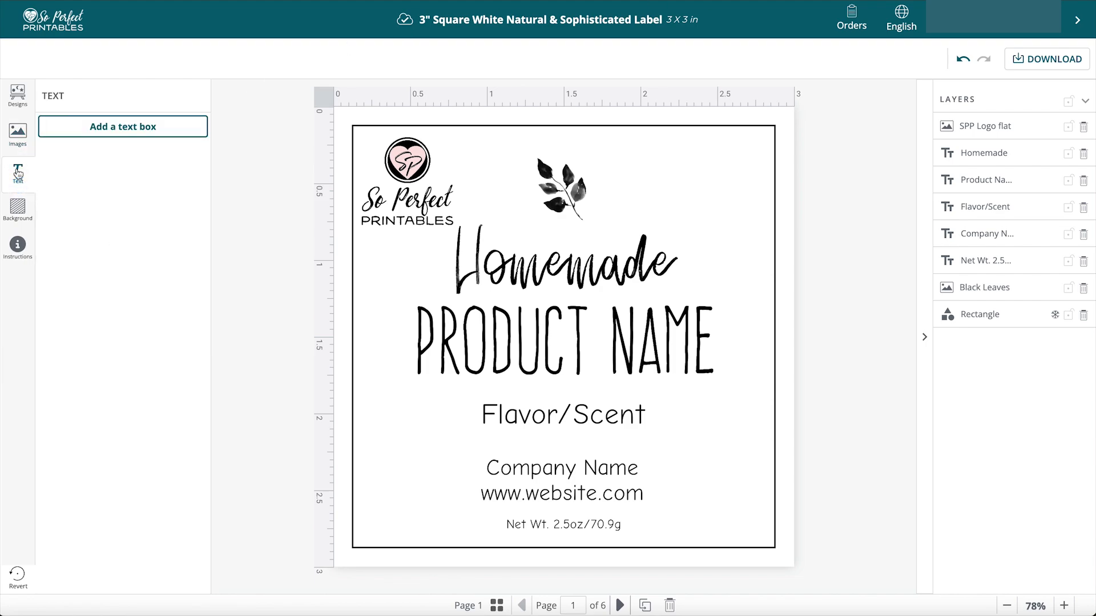
click(125, 132)
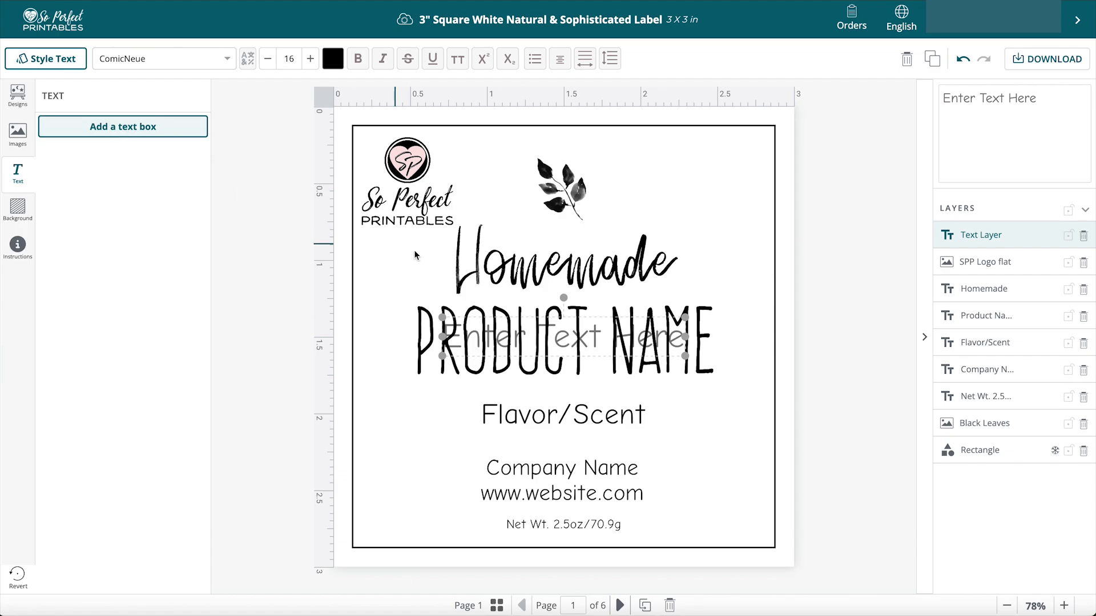
drag(497, 345, 501, 398)
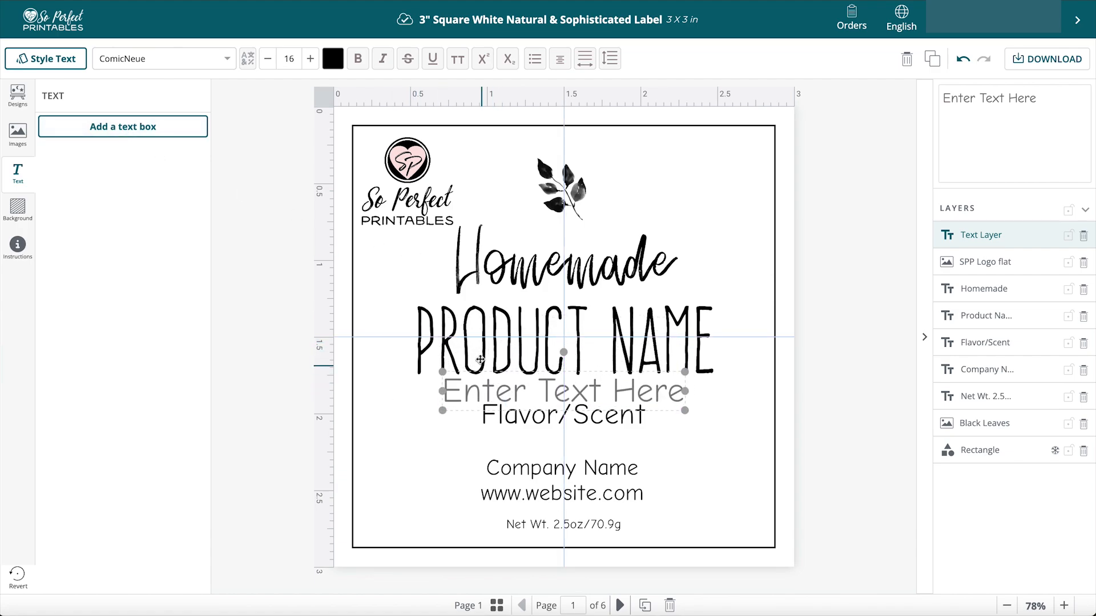
click(268, 60)
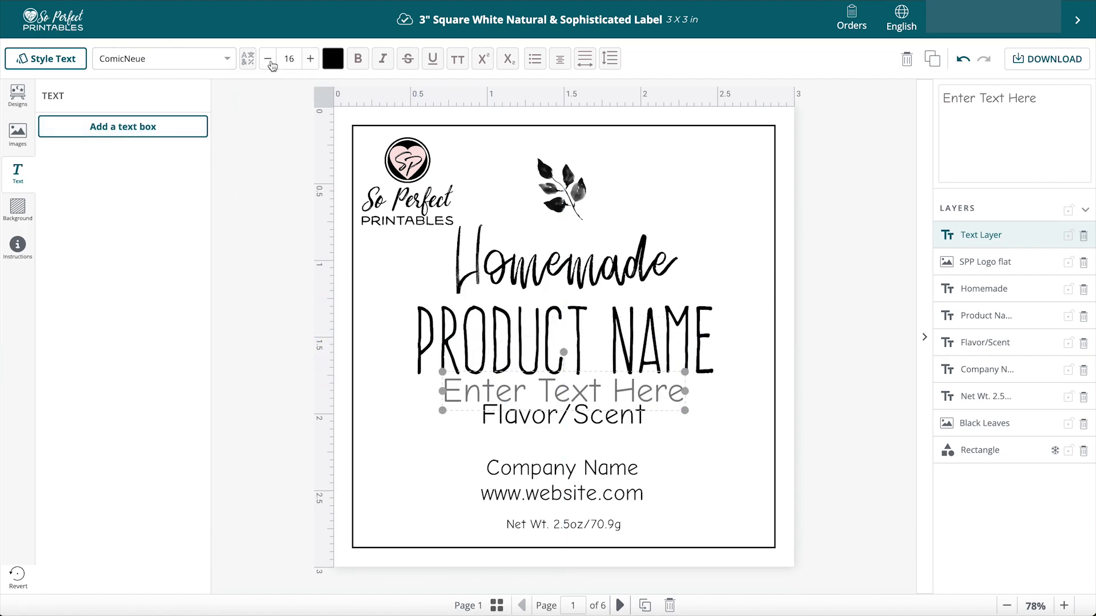
click(268, 59)
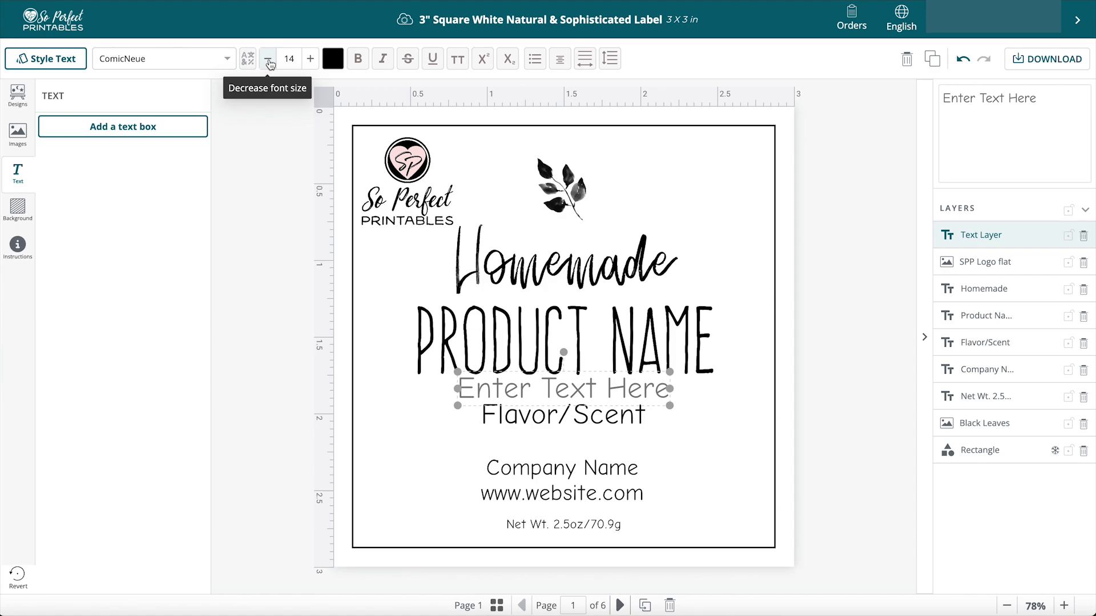
click(245, 164)
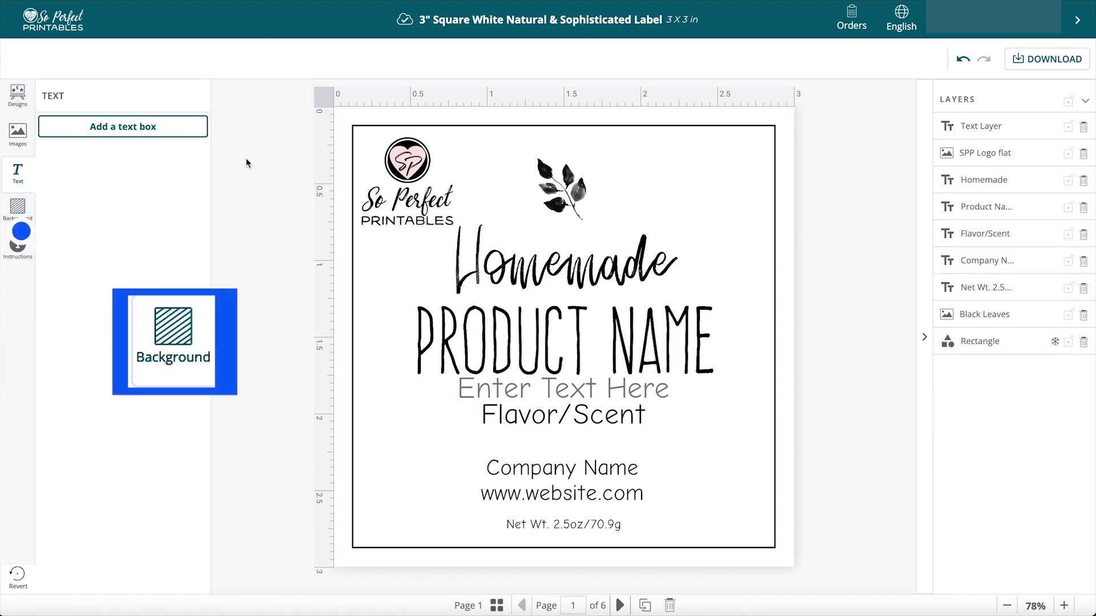
Try pink shades for the label's background fill and settle on a solid light blue
click(16, 212)
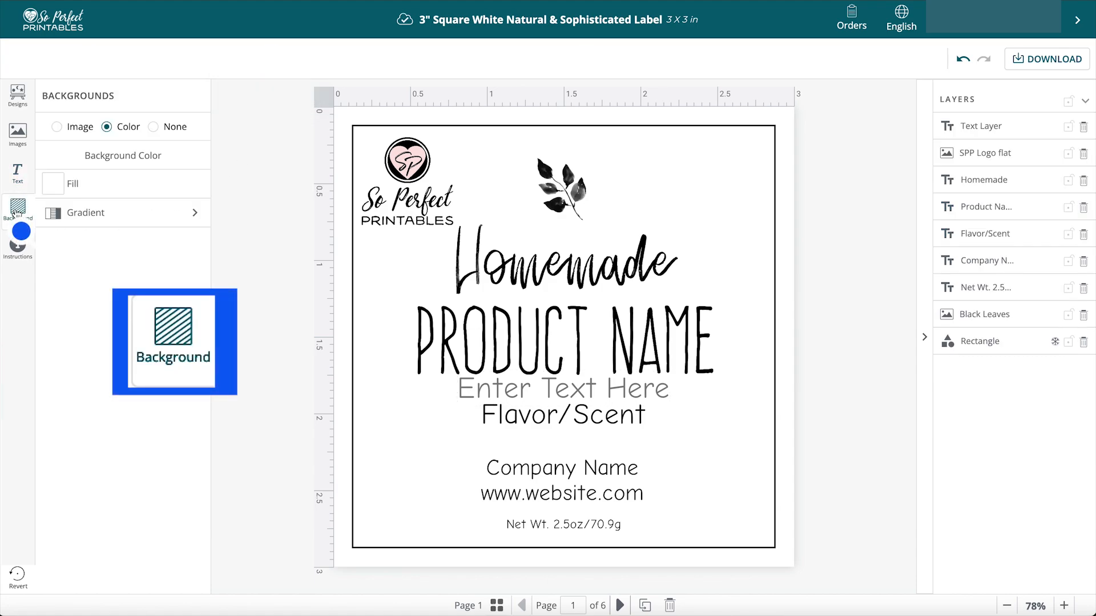
click(57, 184)
click(63, 215)
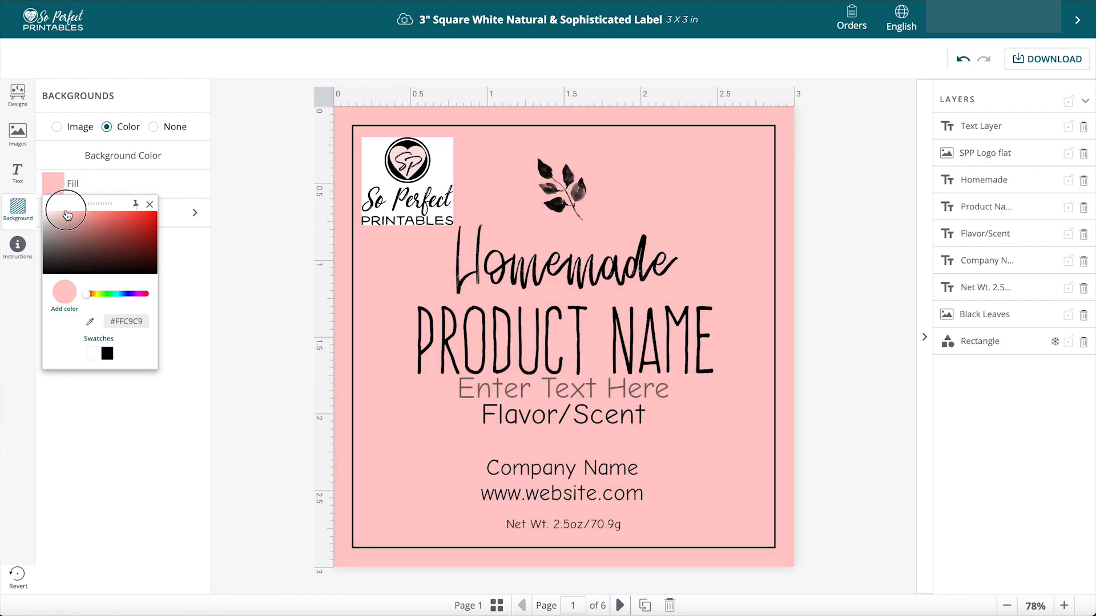
drag(62, 214, 82, 212)
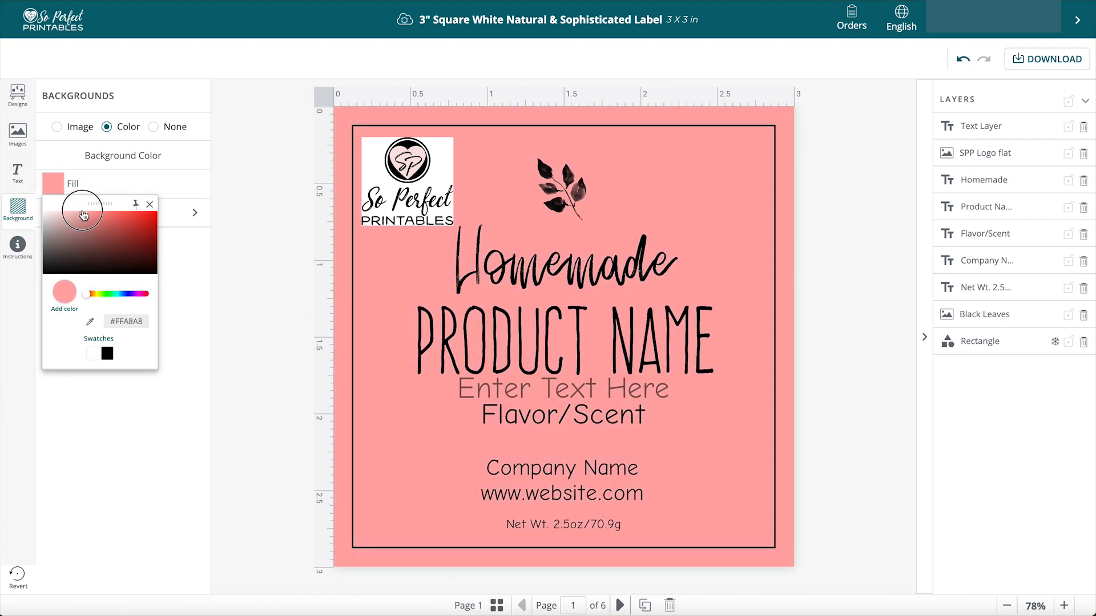
click(121, 294)
click(183, 291)
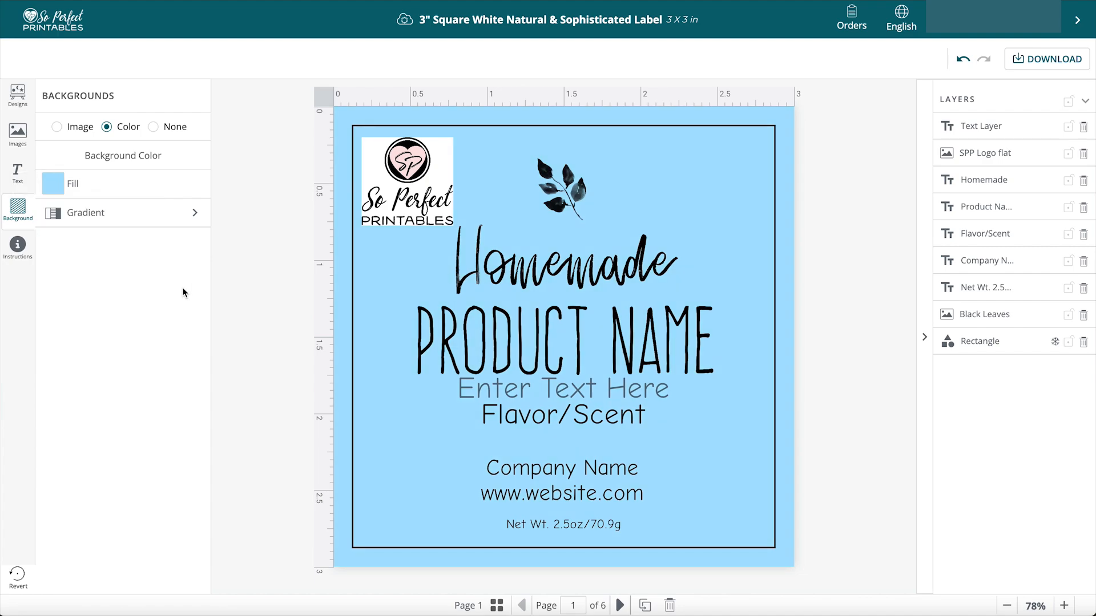
Apply a linear gradient to the label background with the start color set to pink #FF8686
click(127, 218)
click(55, 341)
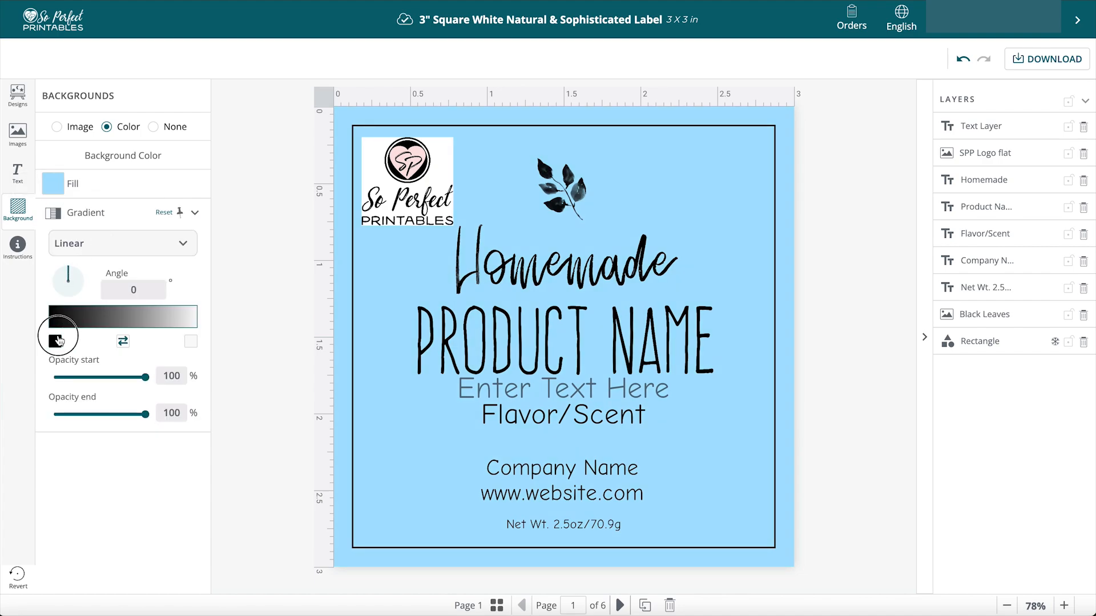
click(245, 261)
drag(245, 261, 259, 241)
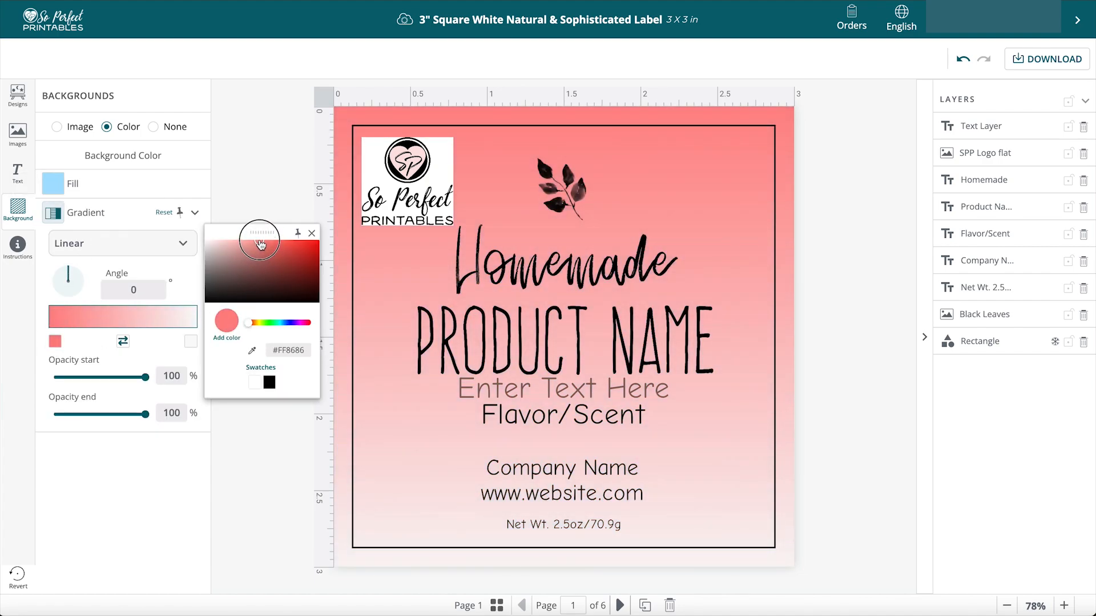
Try the kraft paper and dark fabric images as the label background, and set the background to none
click(248, 461)
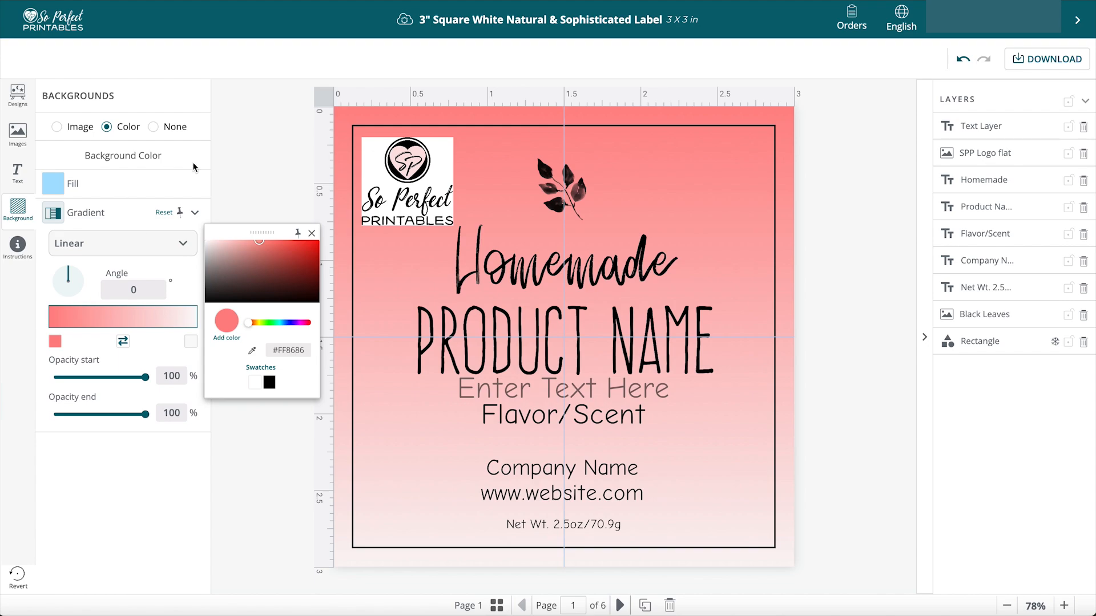
click(72, 131)
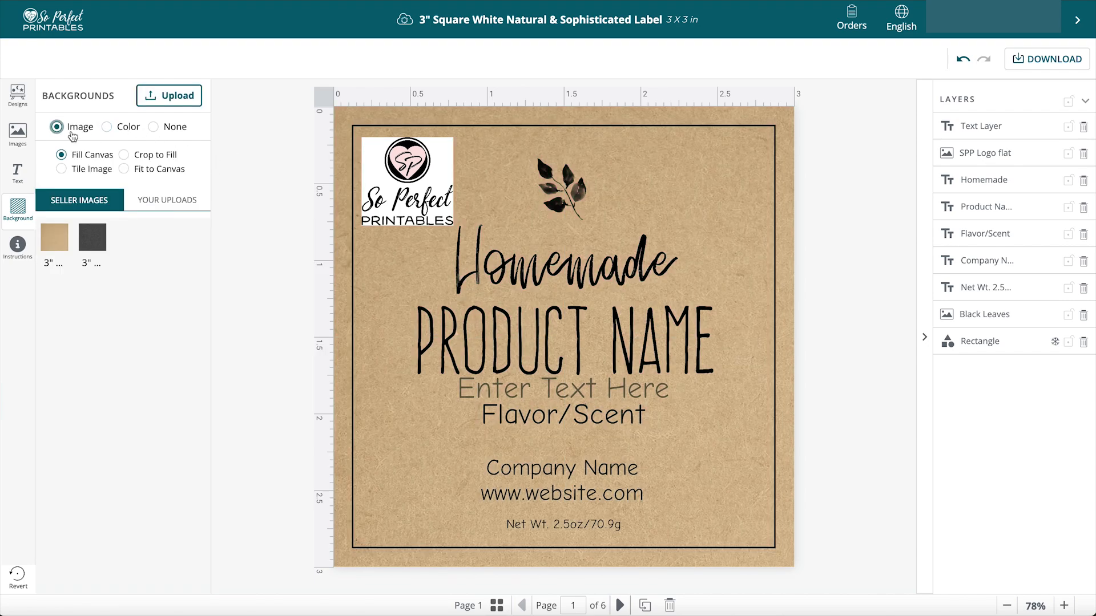
click(97, 243)
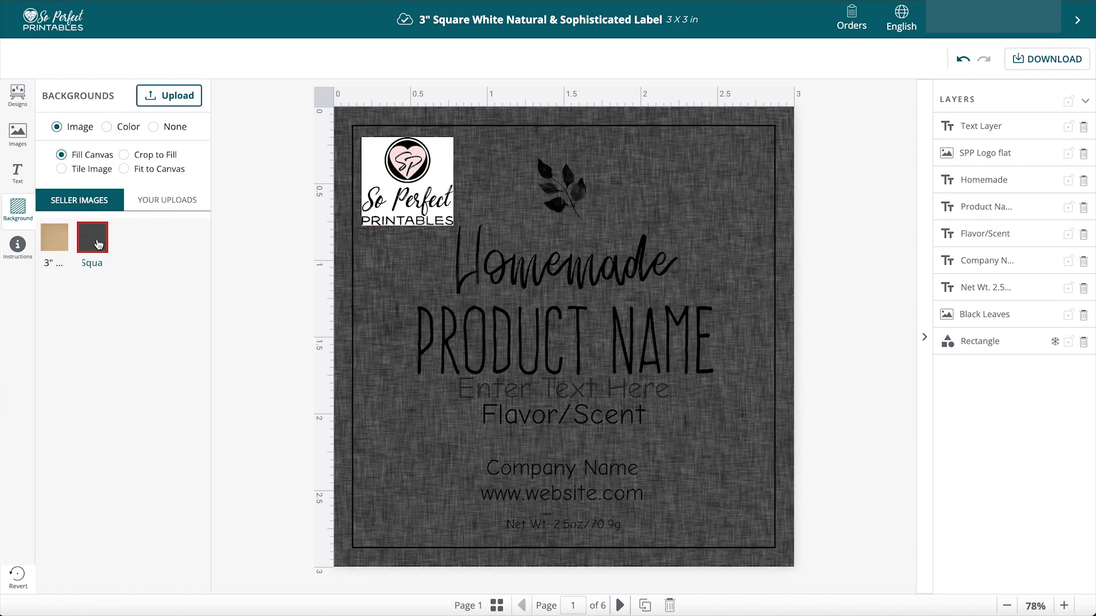
click(153, 127)
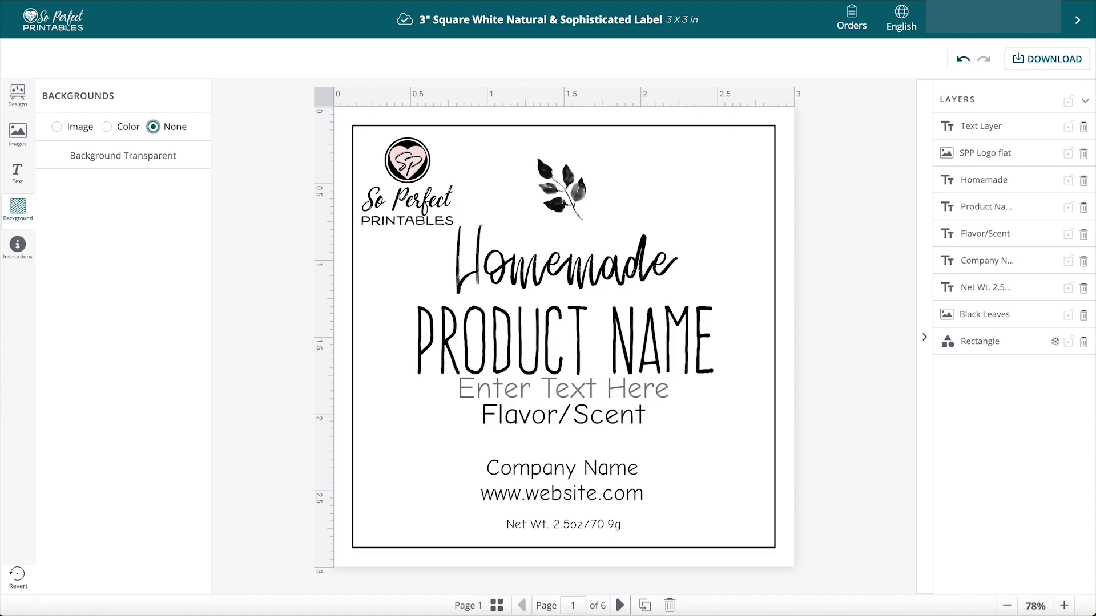
Read through the first four pages of the Quickstart Editing Instructions and close the guide
click(19, 245)
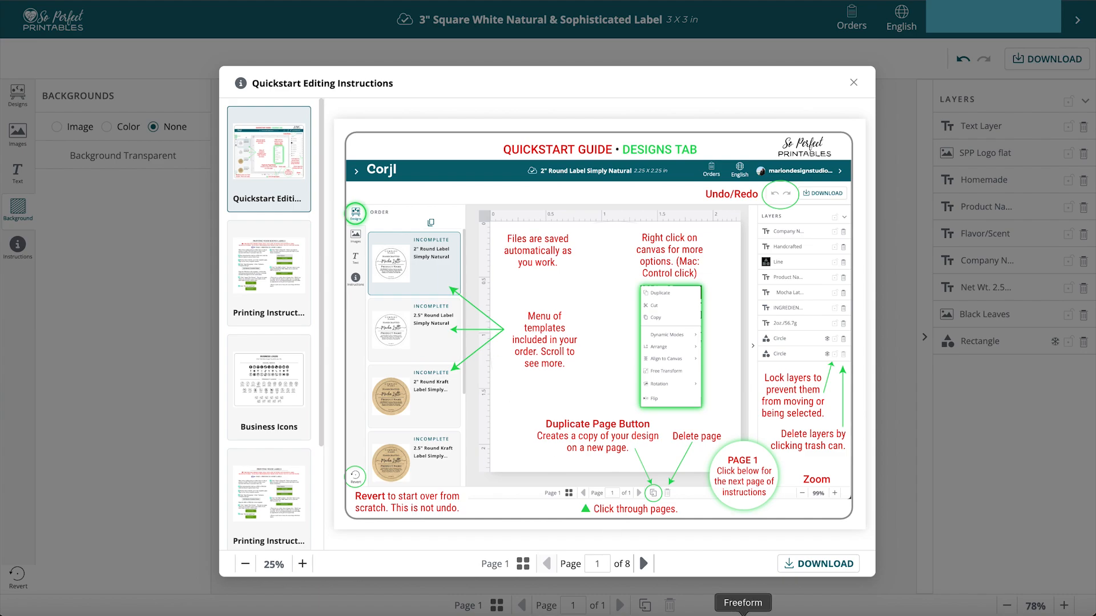
click(643, 564)
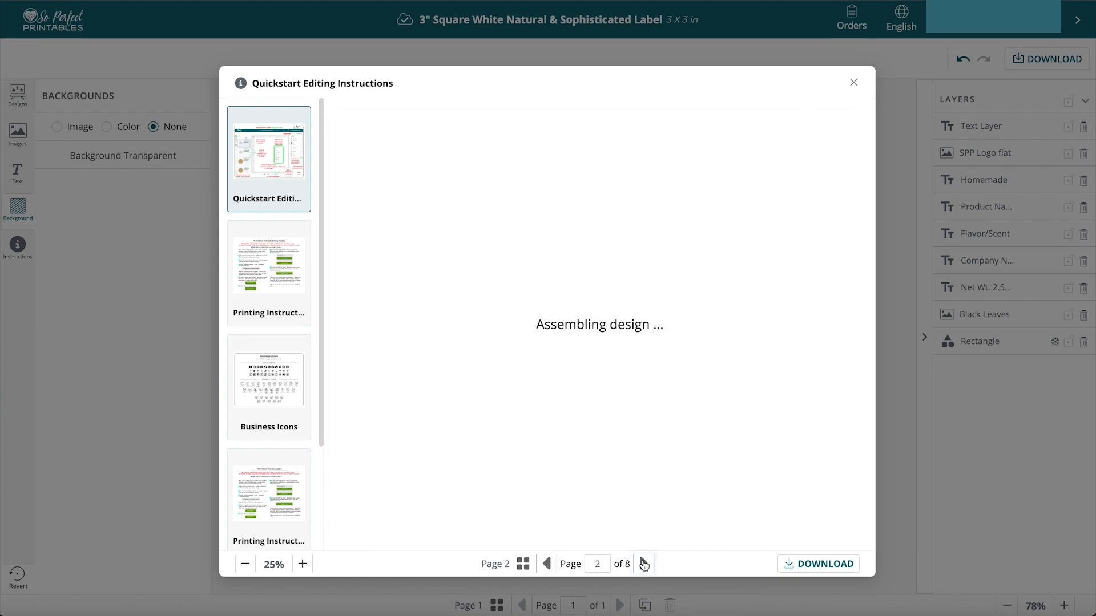
click(643, 564)
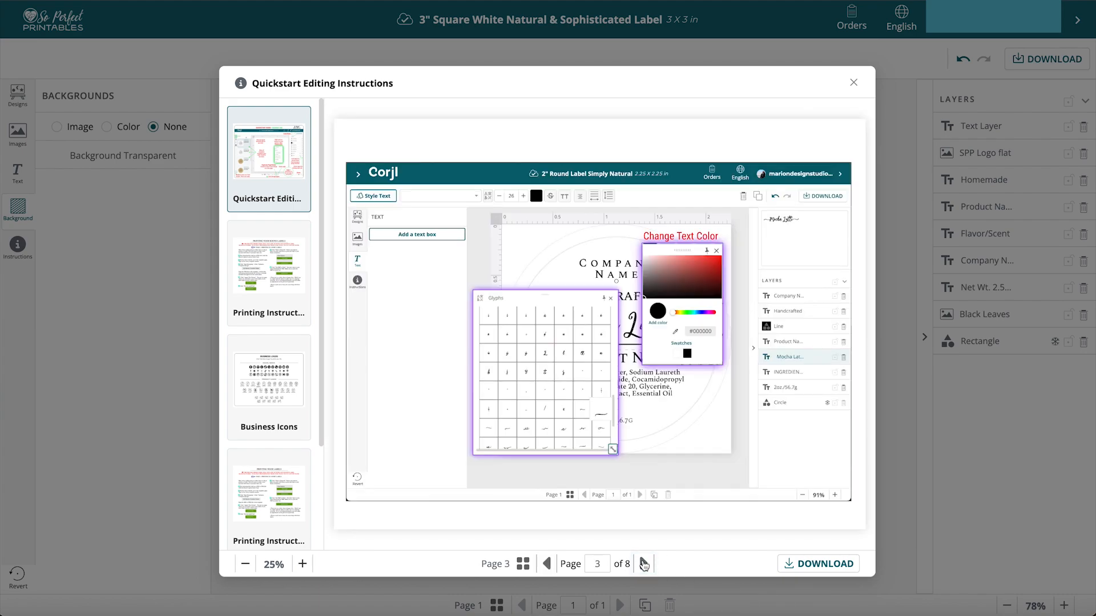
click(643, 564)
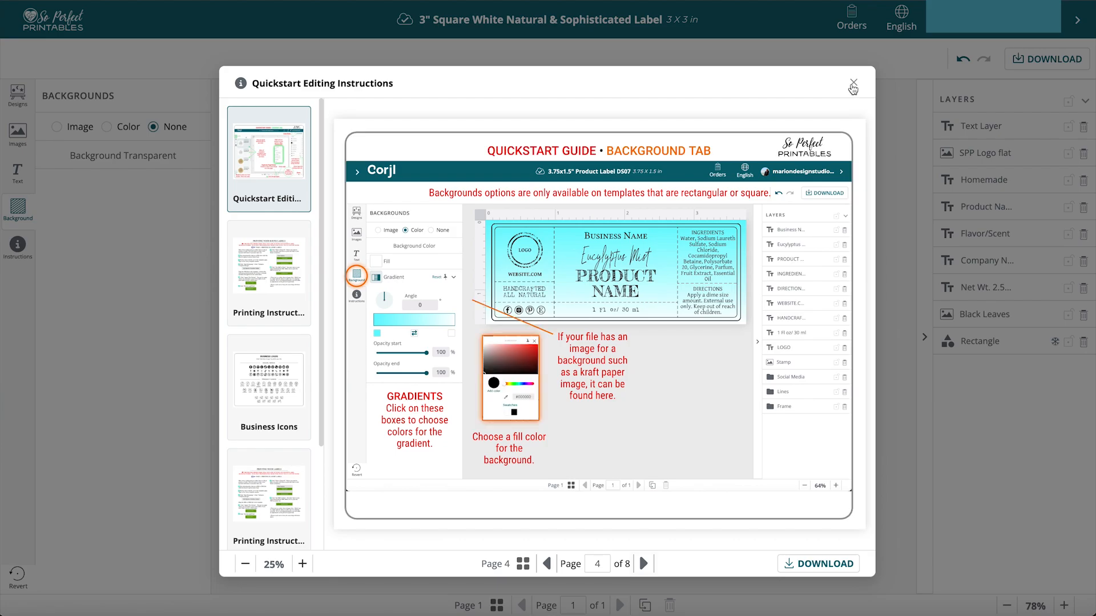
click(853, 84)
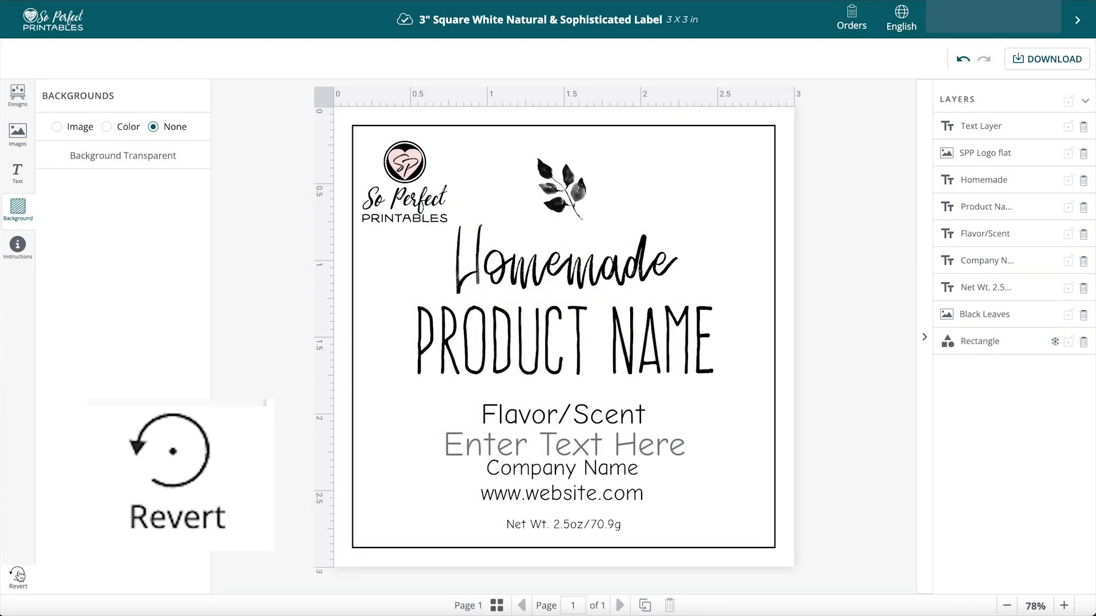
Revert the label to its original design, discarding all changes
click(19, 576)
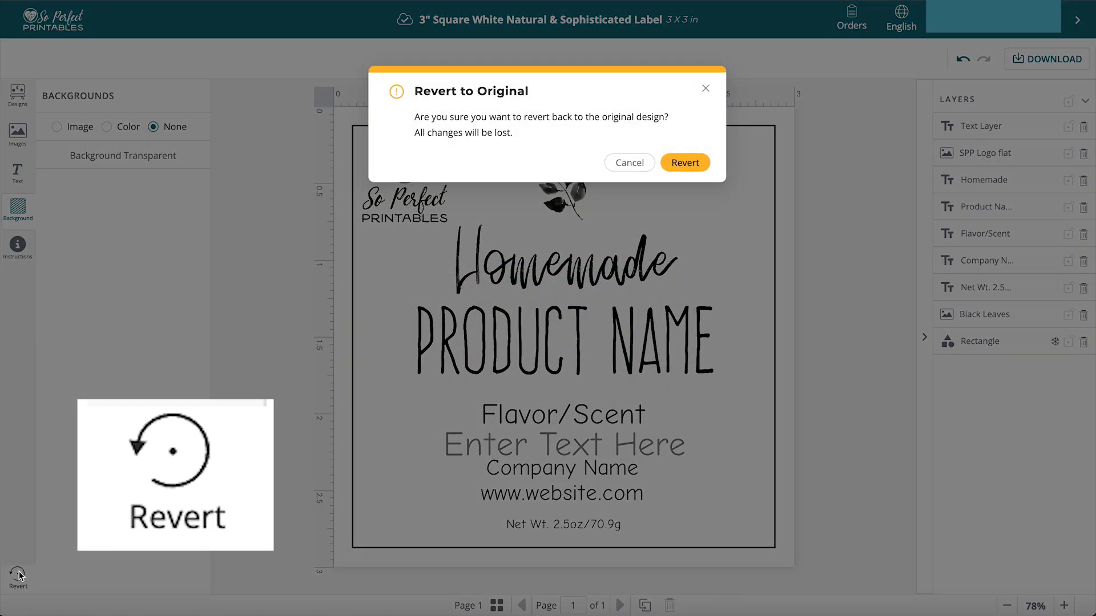
click(691, 163)
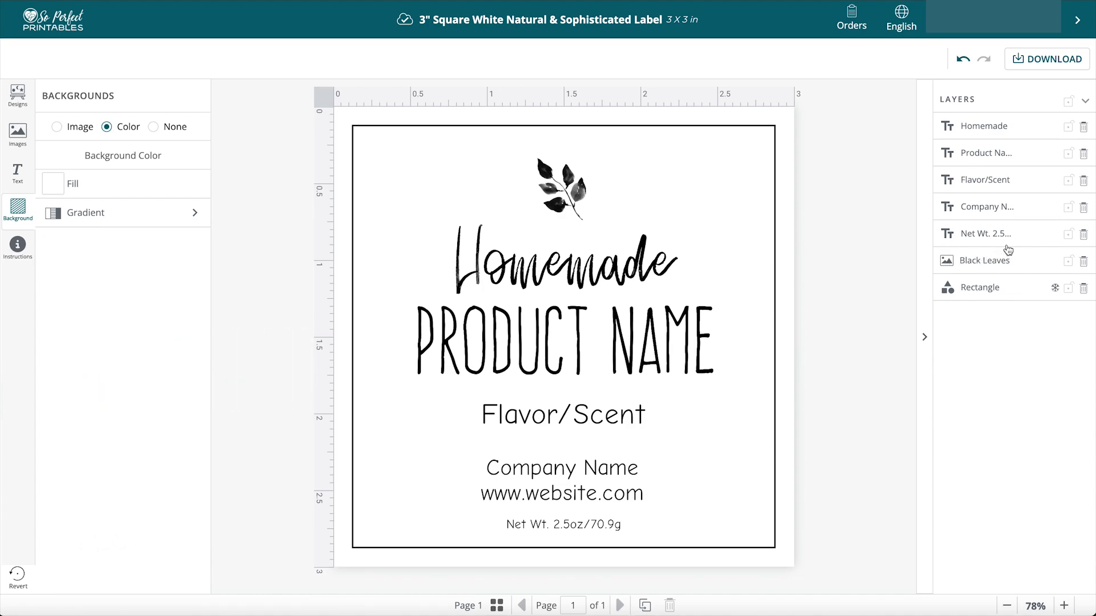
Lock the Homemade text layer and delete the Black Leaves layer
click(1018, 129)
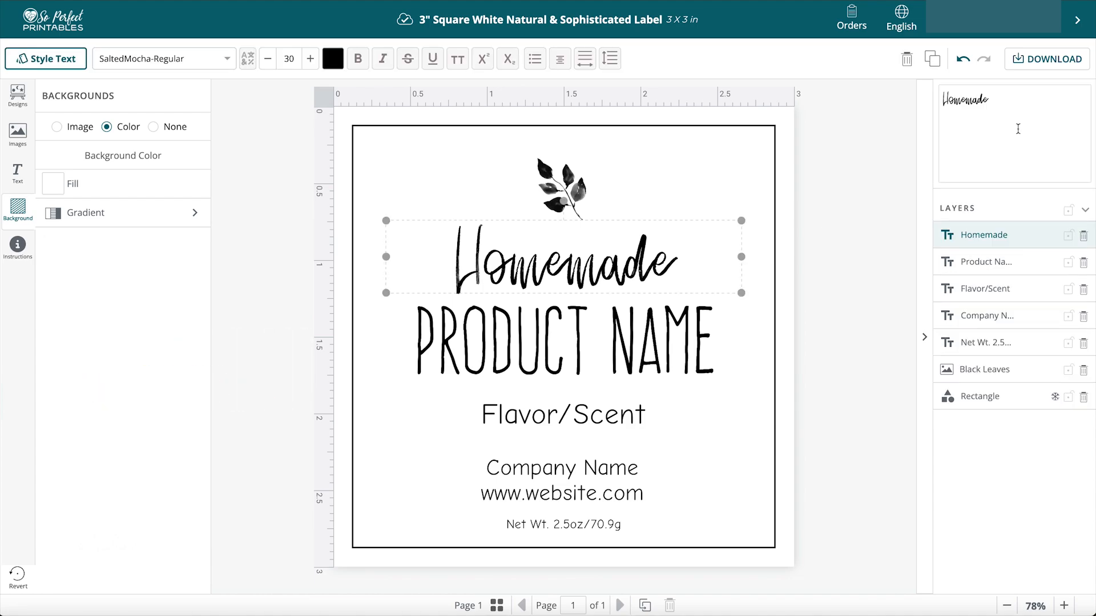
click(1067, 236)
click(1019, 291)
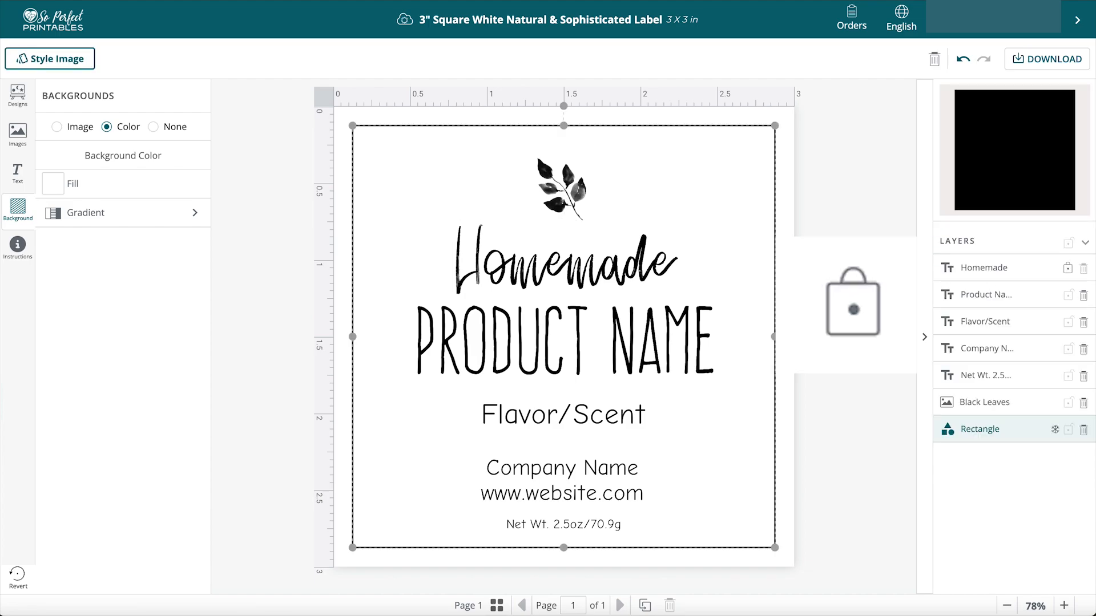
drag(775, 242, 790, 223)
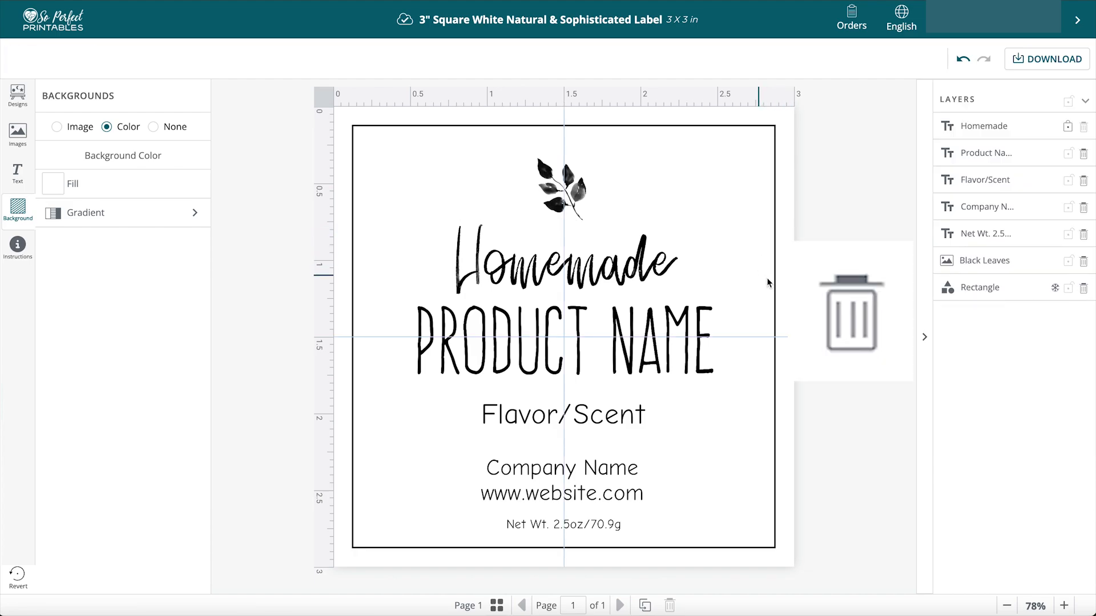
click(1083, 260)
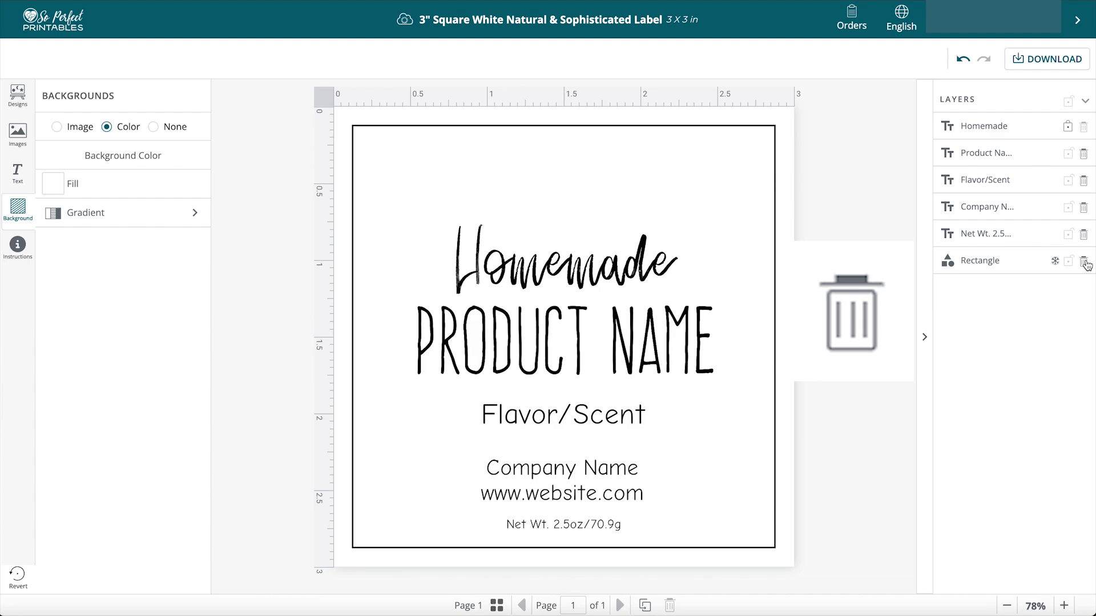
click(754, 275)
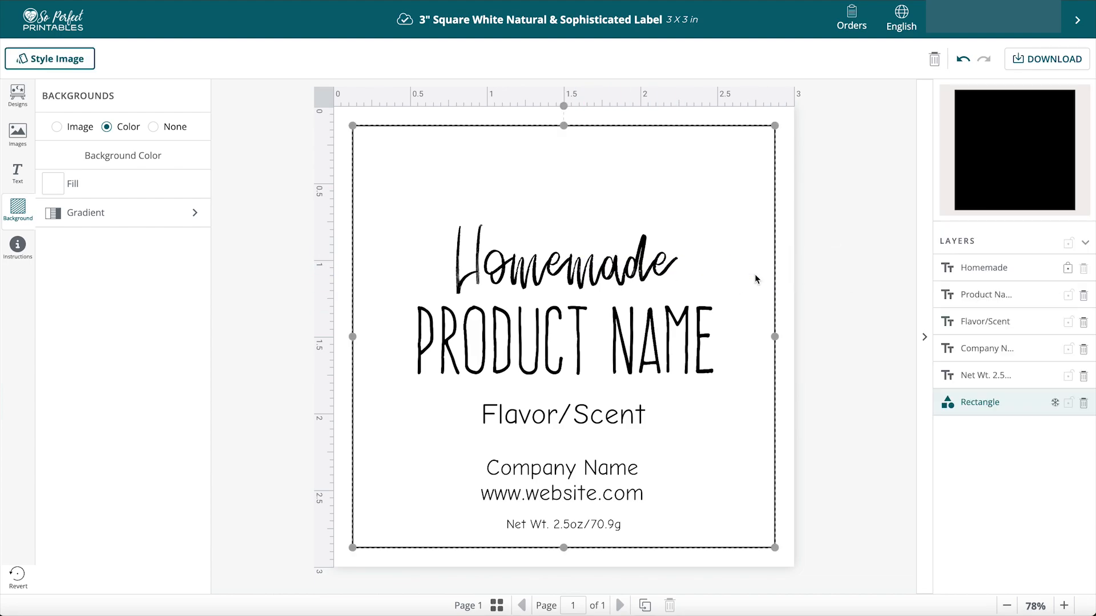
Move the PRODUCT NAME text off the right side of the label and recall it onto the canvas
drag(507, 328, 907, 322)
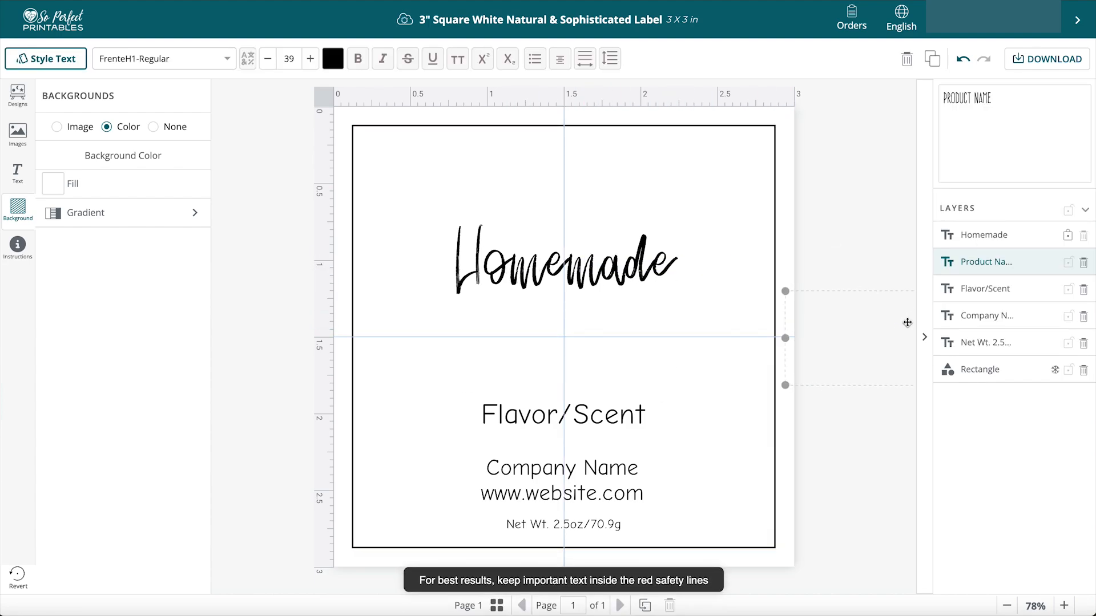
right_click(970, 260)
click(996, 265)
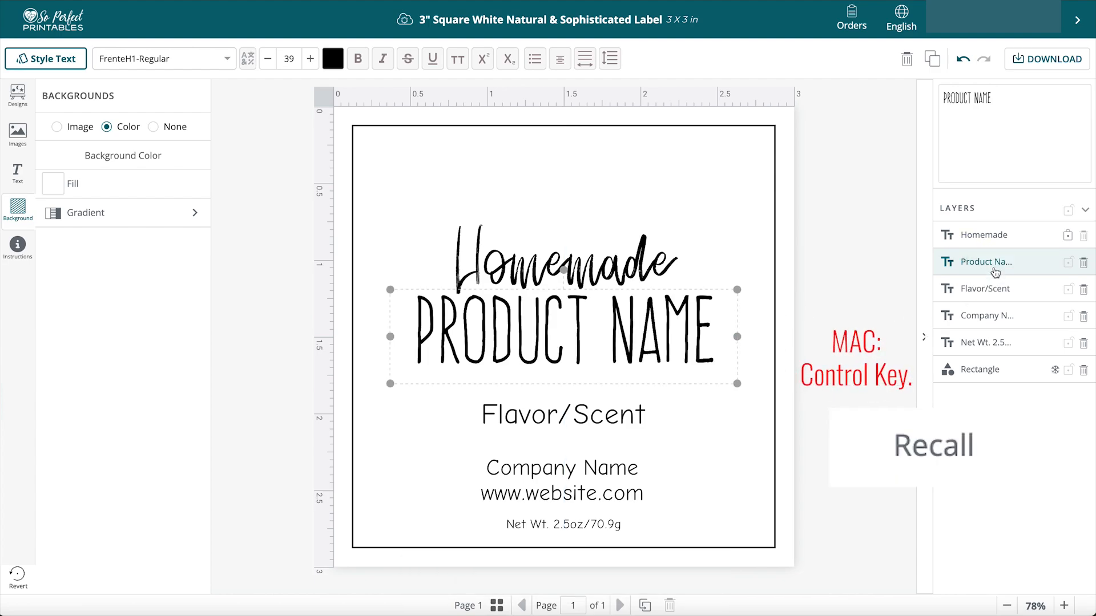
click(841, 315)
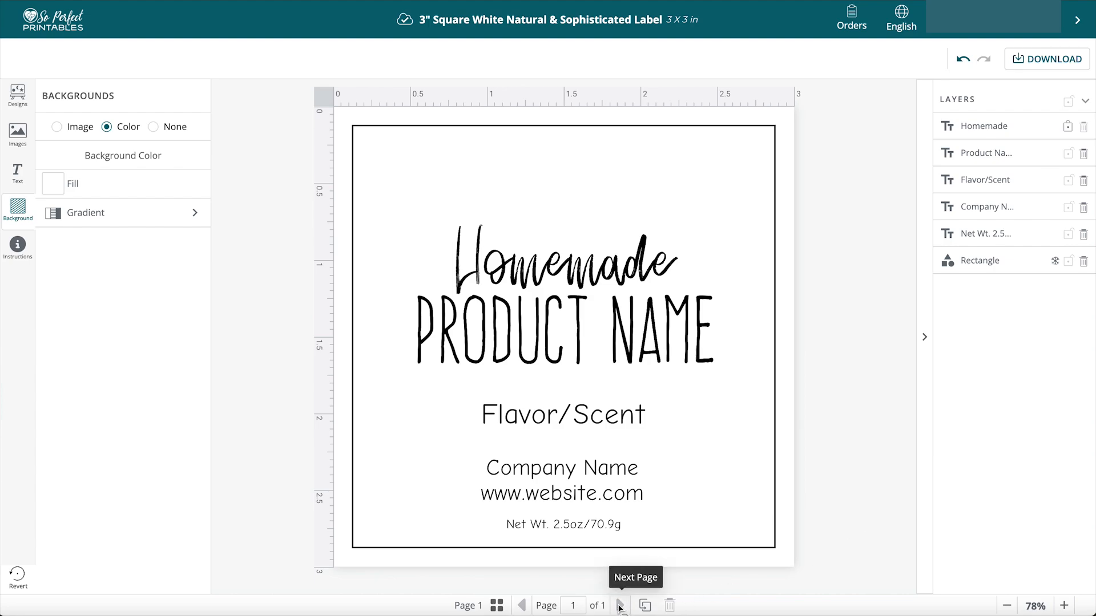
Duplicate the label page and return to page 1
click(645, 605)
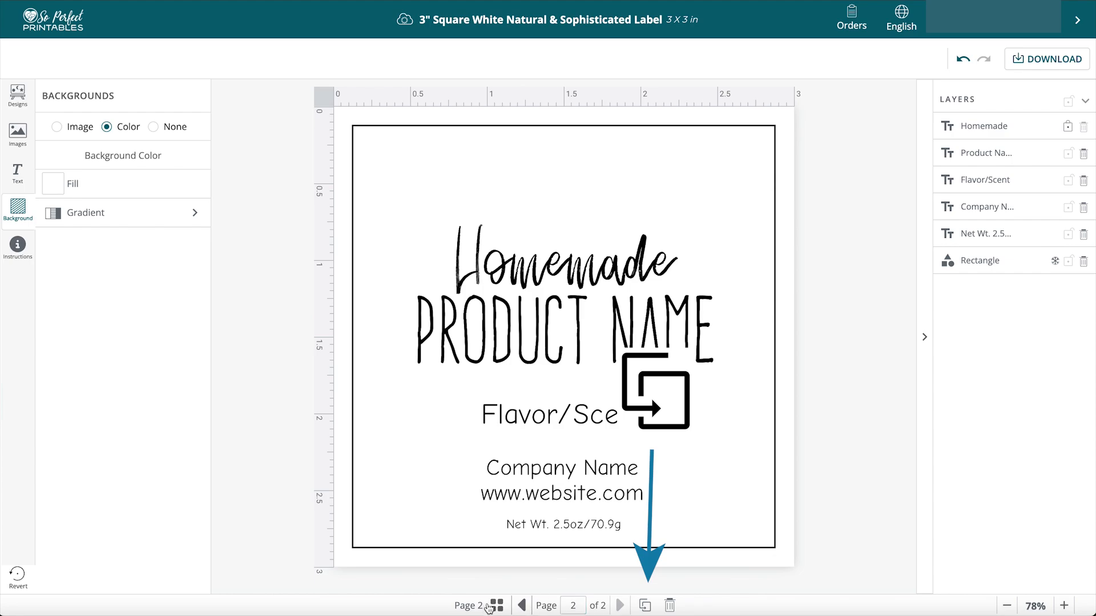
click(522, 605)
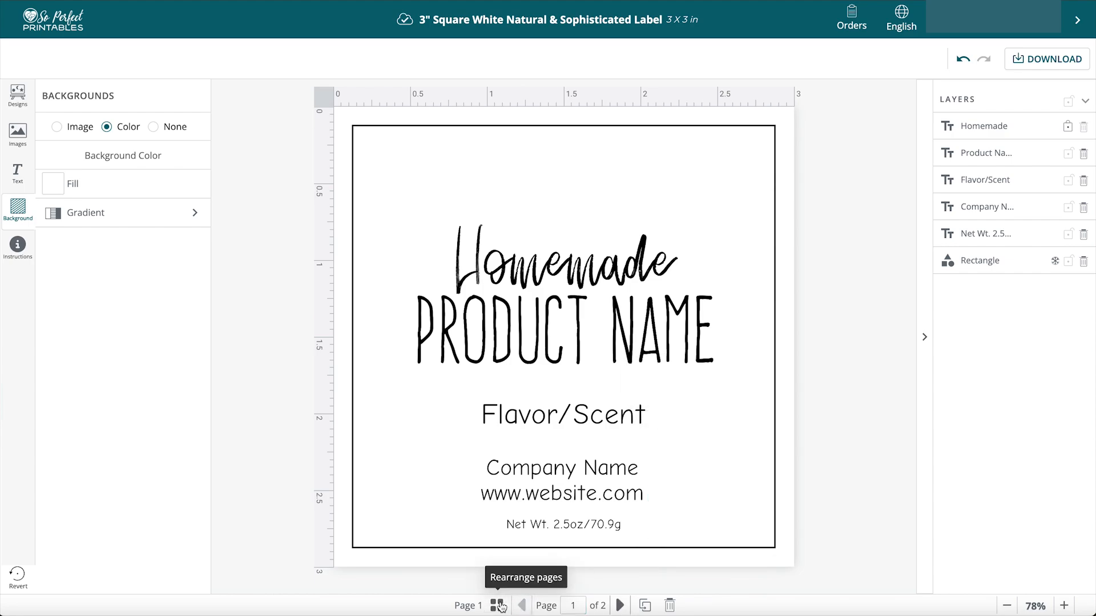
Show the page thumbnails, switch between the two pages, and move page 2 ahead of page 1
click(497, 605)
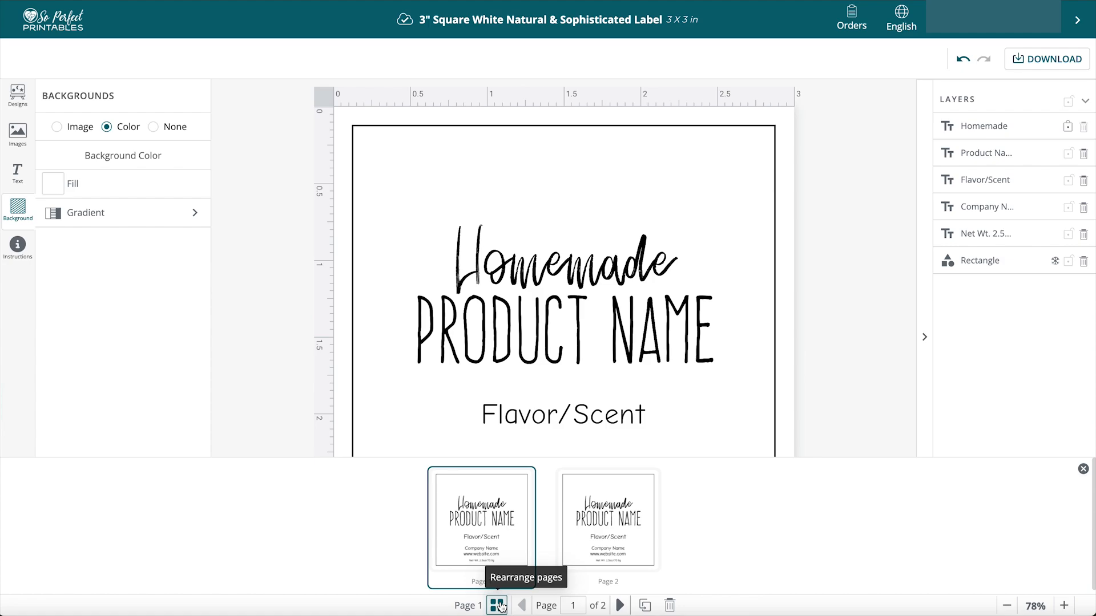
click(620, 606)
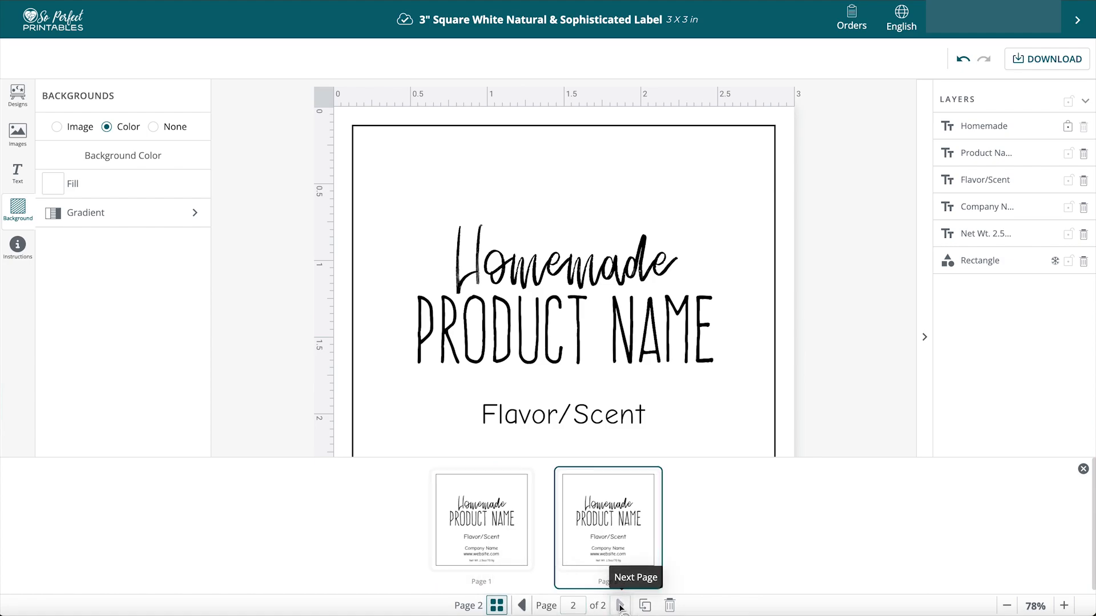
click(523, 606)
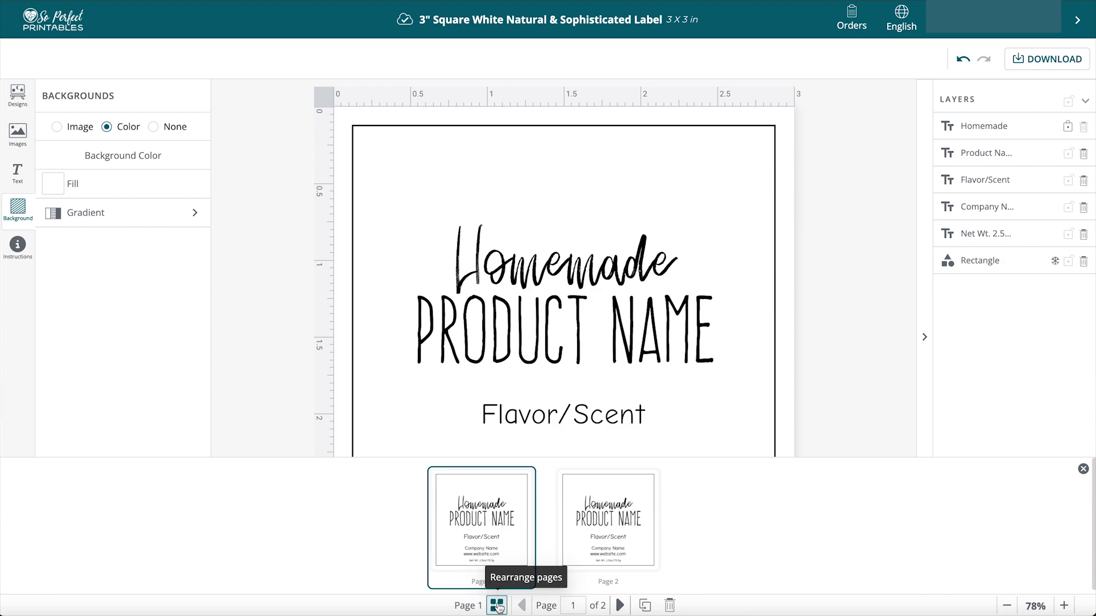
drag(576, 535, 417, 517)
click(869, 415)
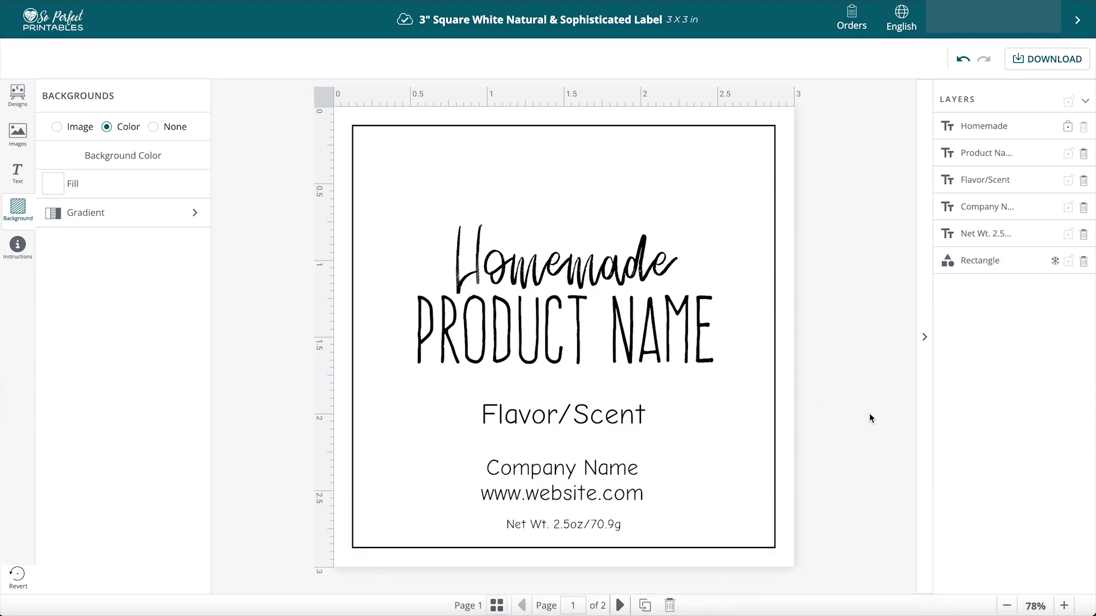
Undo the position changes to the PRODUCT NAME text and the deletion of the Black Leaves image
click(1061, 606)
click(1062, 606)
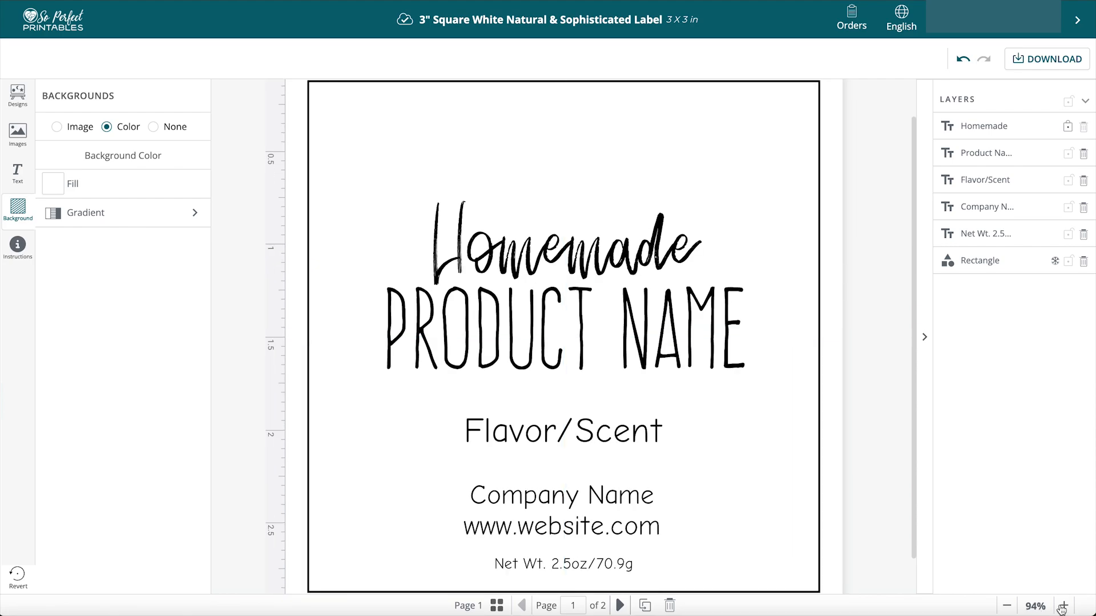
click(1006, 606)
click(1007, 606)
click(548, 342)
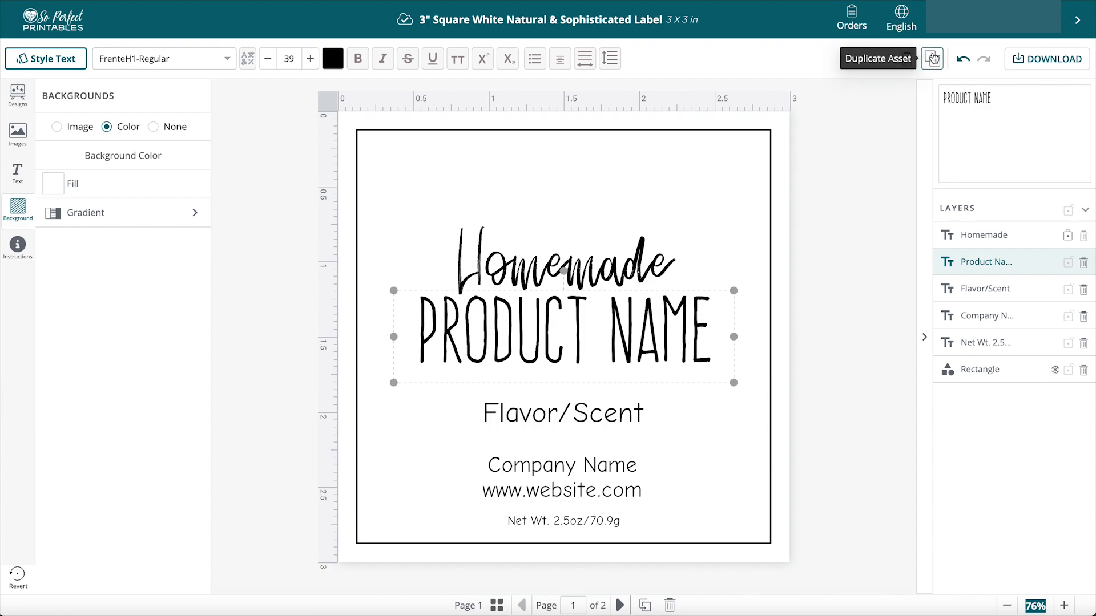
click(964, 60)
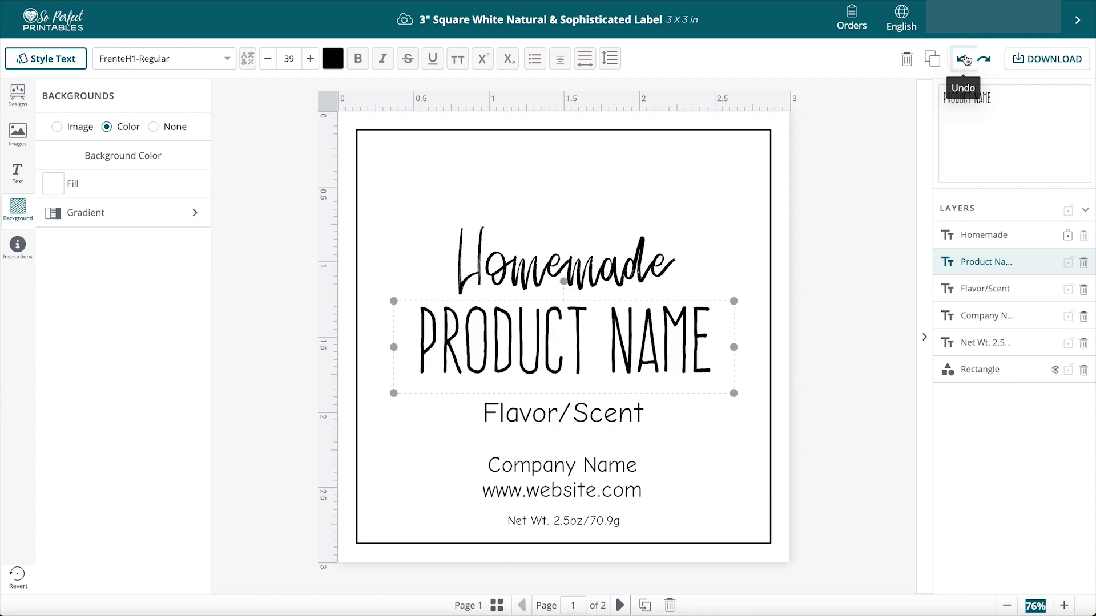
click(964, 59)
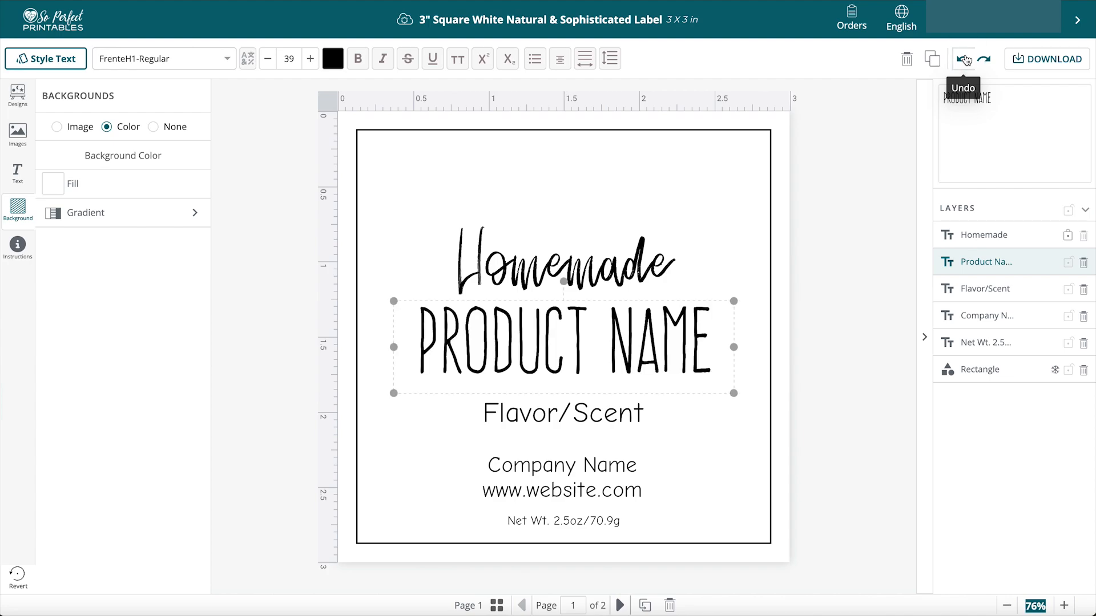
click(845, 138)
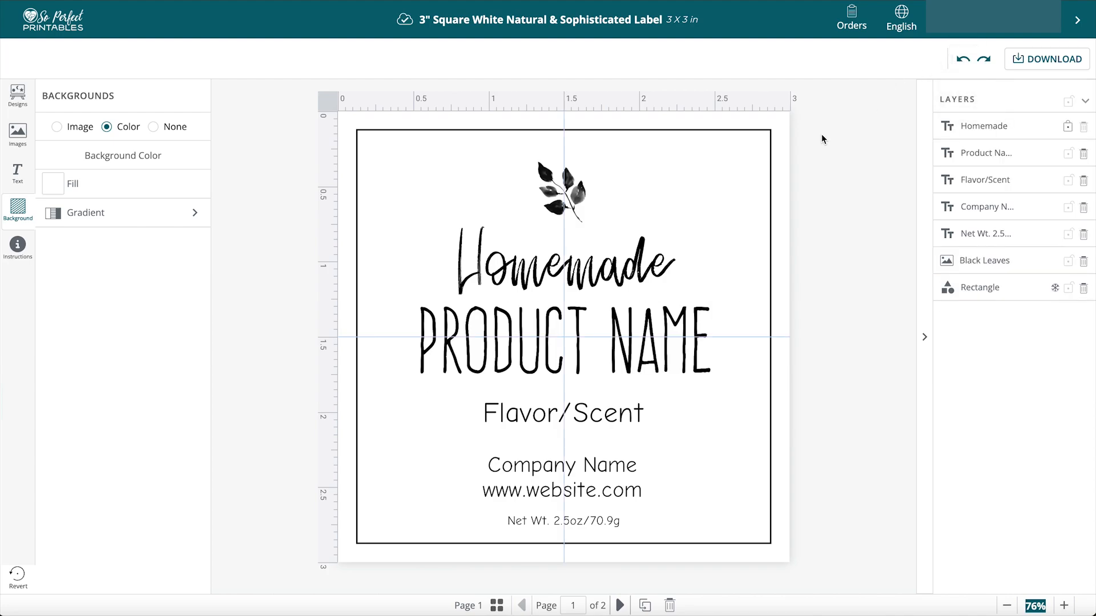
mouse_move(407, 31)
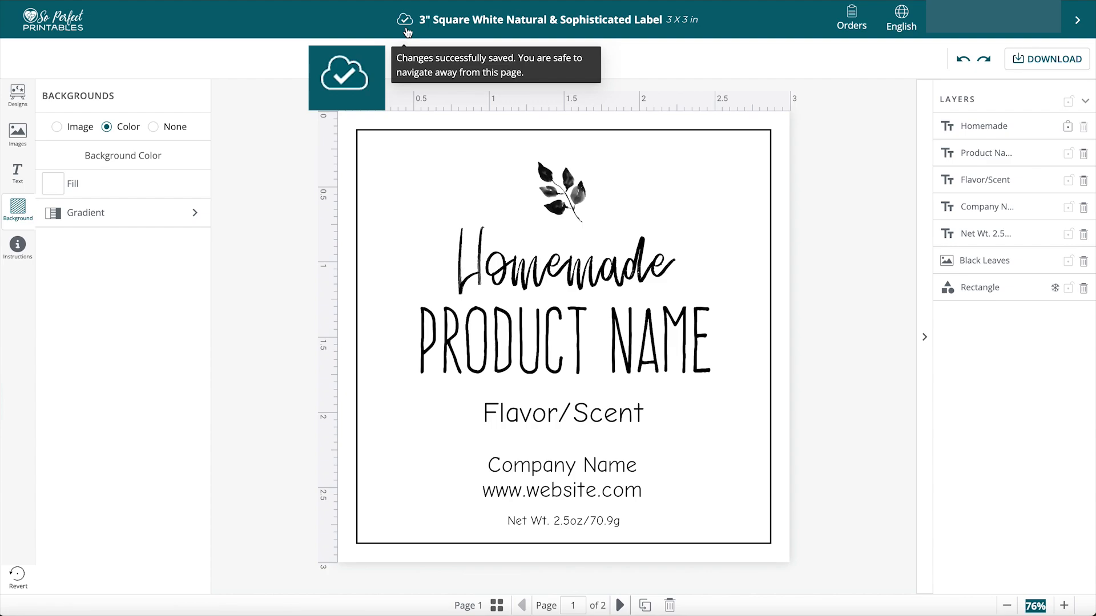
Toggle canvas snapping and move the PRODUCT NAME text down and slightly right, over the Flavor/Scent line
right_click(726, 175)
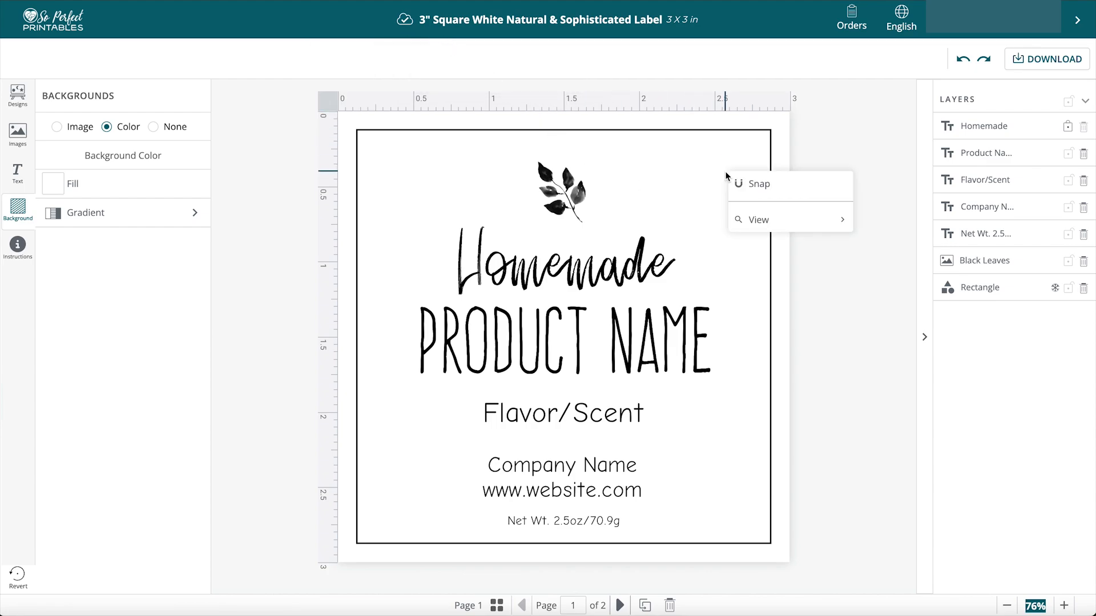
click(802, 187)
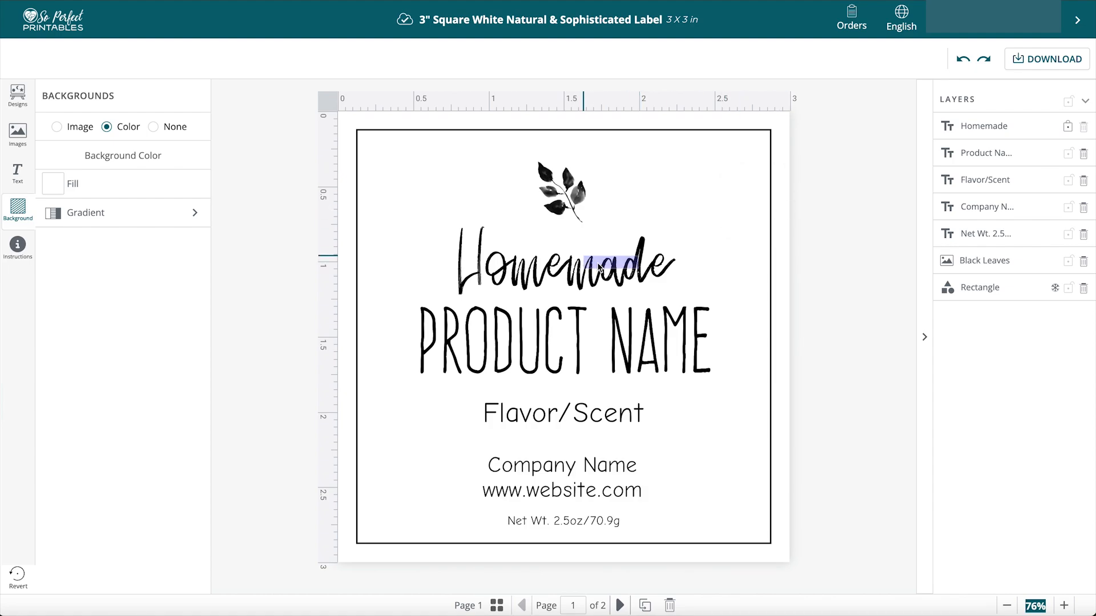
click(634, 272)
drag(662, 333, 632, 325)
right_click(713, 180)
click(747, 193)
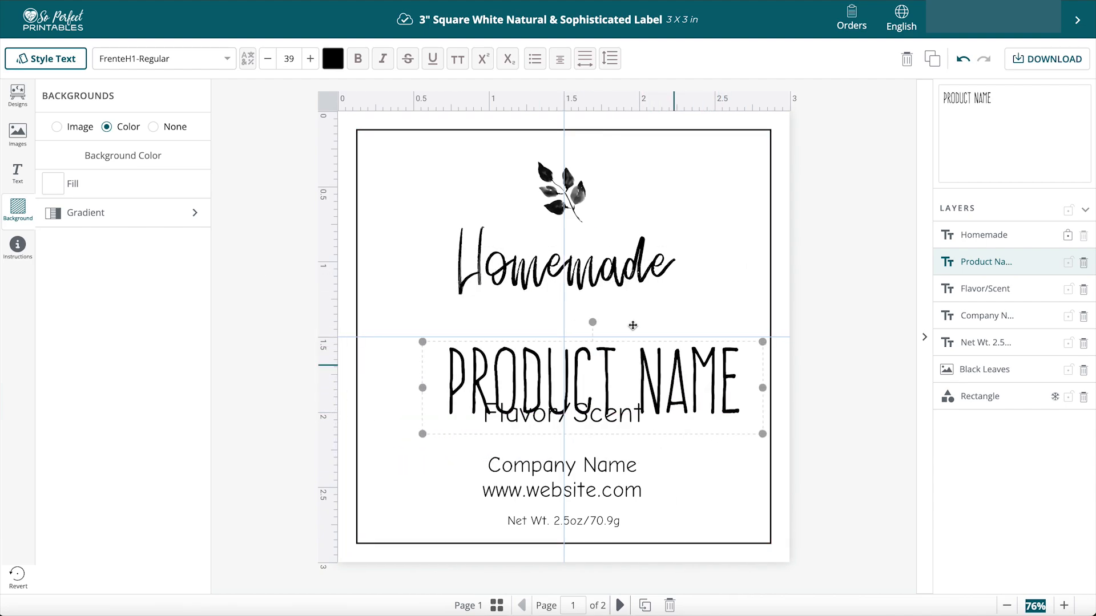
Deselect the PRODUCT NAME text and hide the rulers around the label canvas
click(456, 185)
right_click(404, 180)
mouse_move(451, 231)
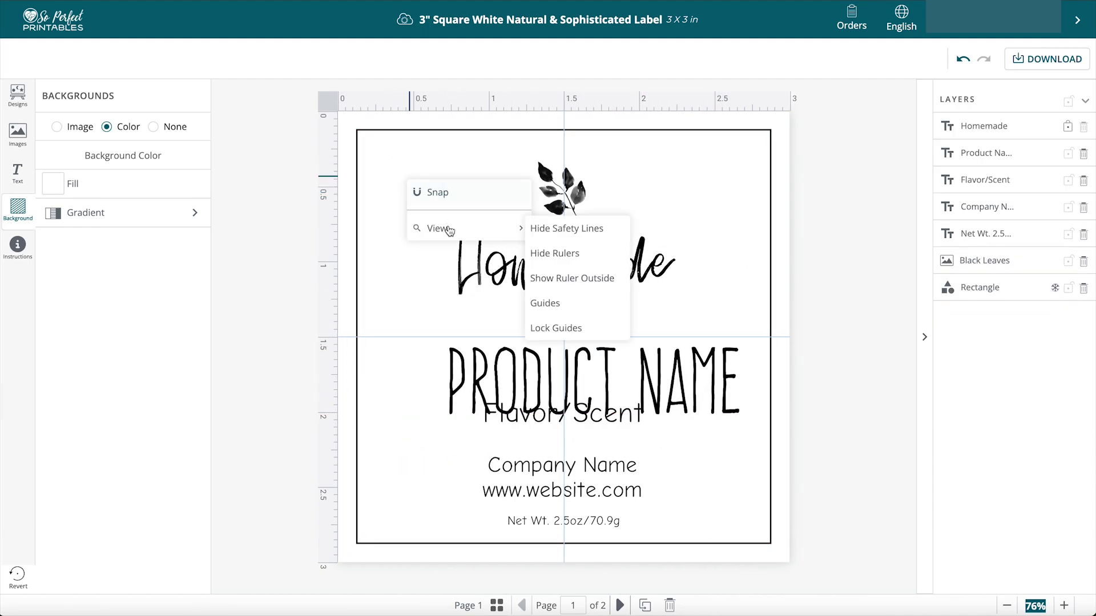
click(556, 253)
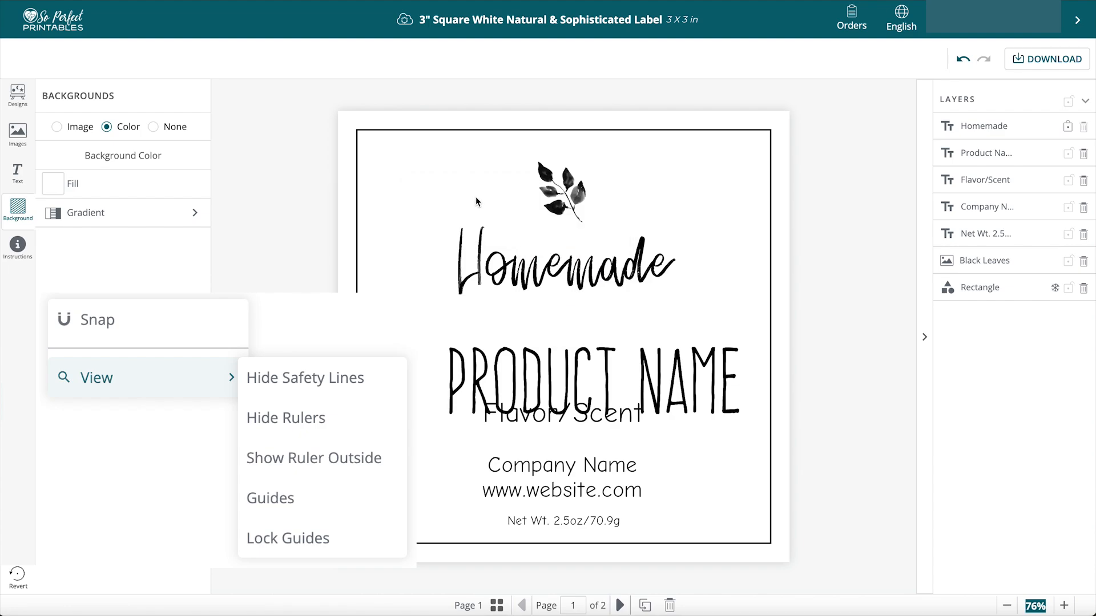
Enable the Guides view option and show the rulers around the label canvas again
right_click(404, 178)
mouse_move(451, 222)
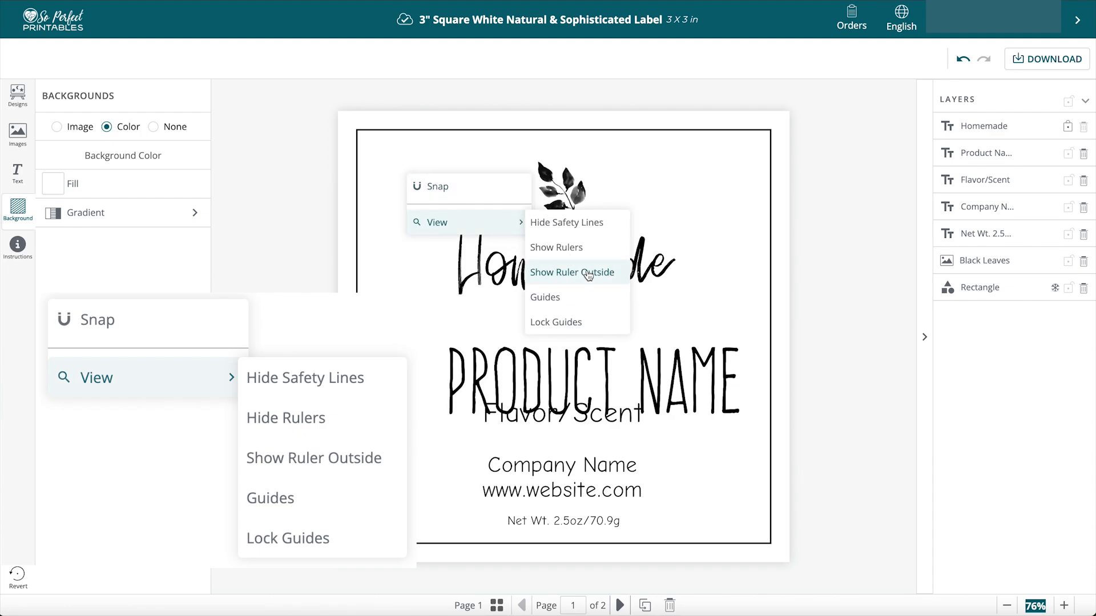
click(580, 298)
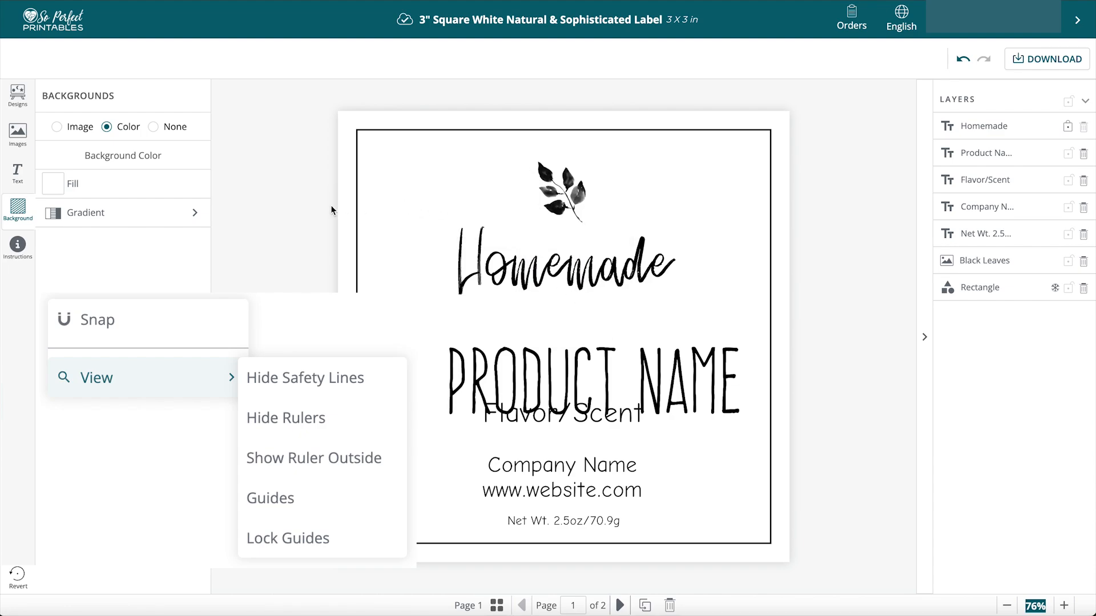
right_click(382, 203)
mouse_move(457, 260)
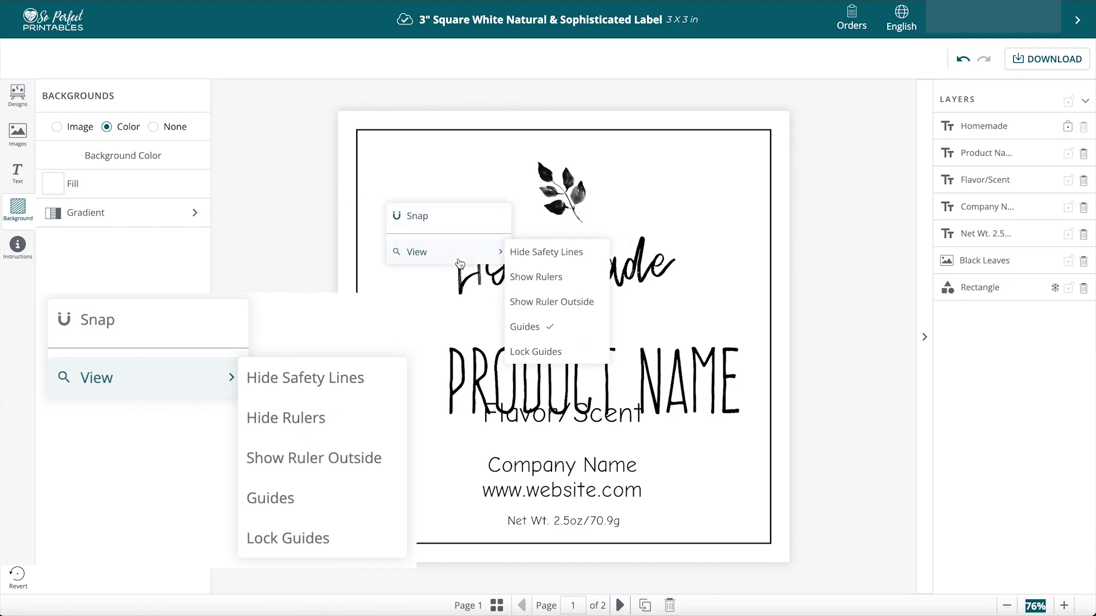
click(539, 275)
Pull a vertical guide from the ruler onto the label at about 0.65 in and practise repositioning guides across the canvas
drag(326, 220, 438, 220)
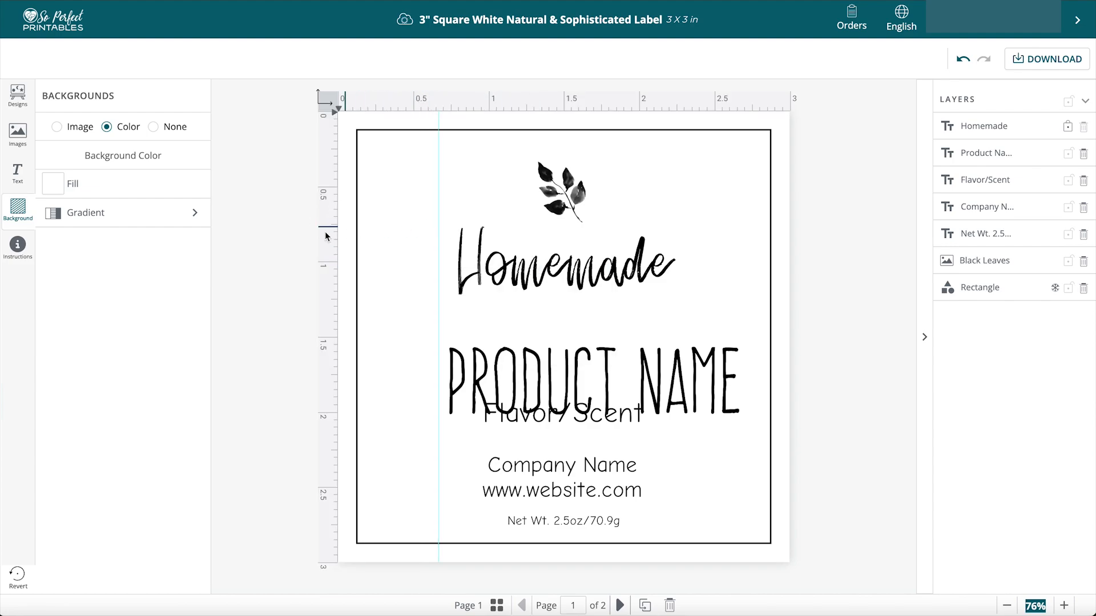
click(503, 238)
drag(504, 238, 708, 241)
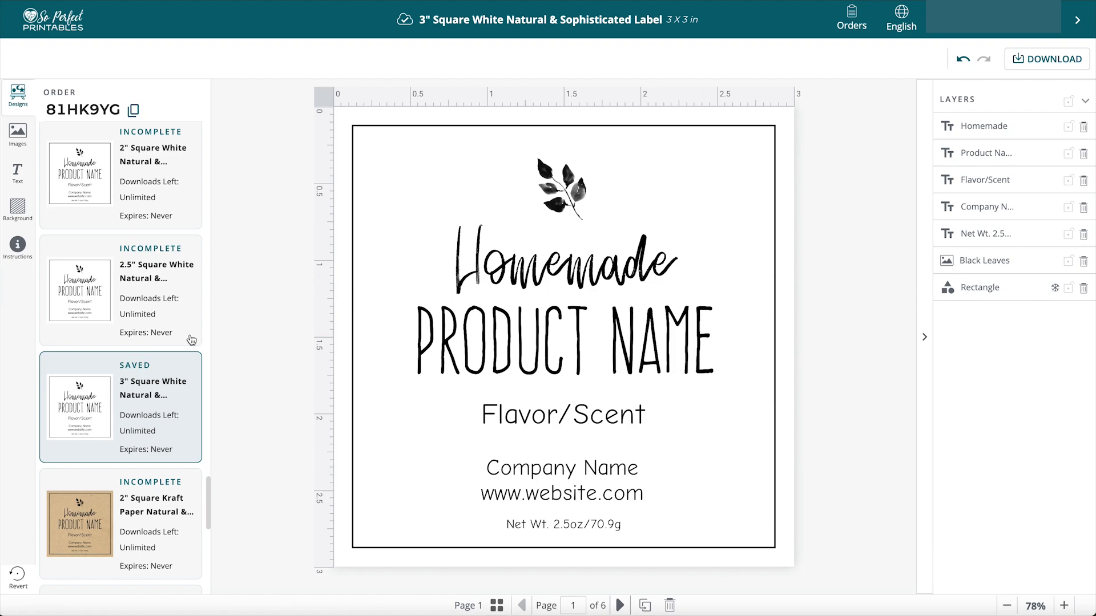
Open the download settings for the 3" square white label and choose PDF as the file format
scroll(173, 386, down, 3)
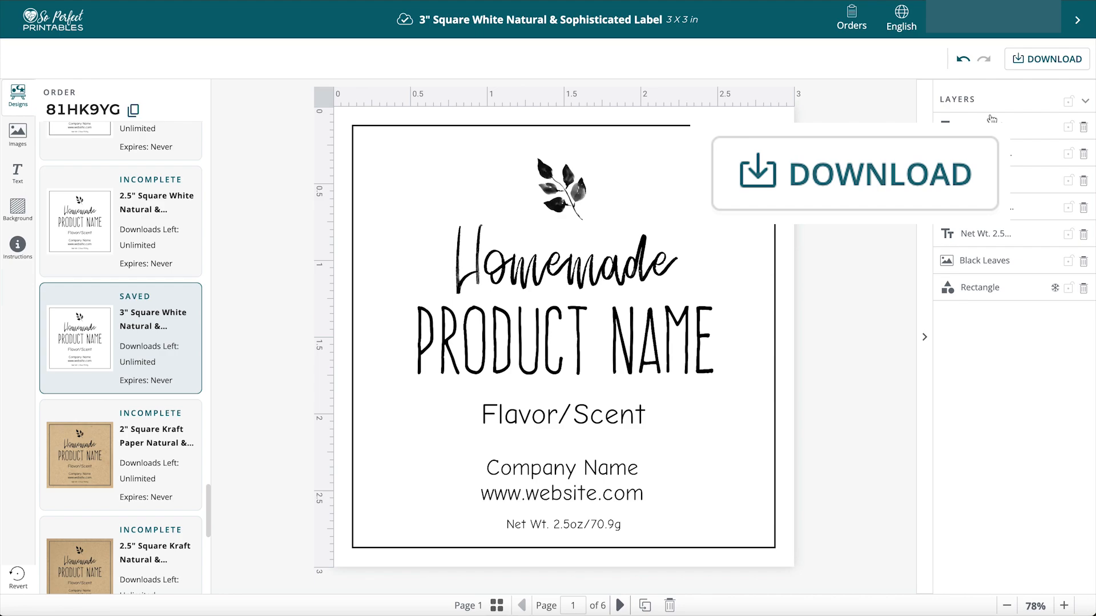
click(1044, 60)
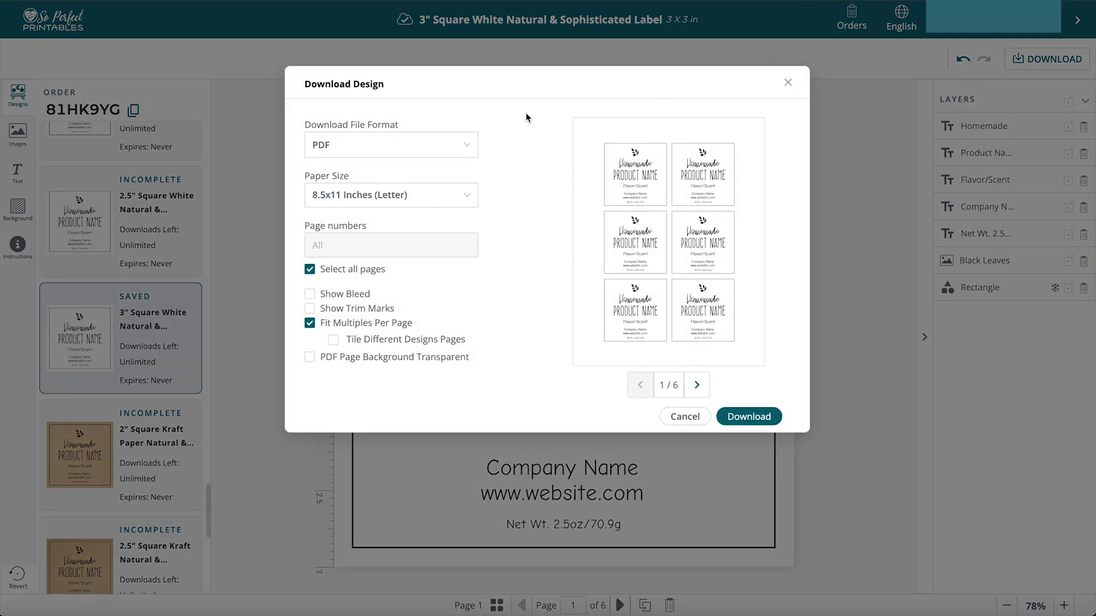
click(462, 145)
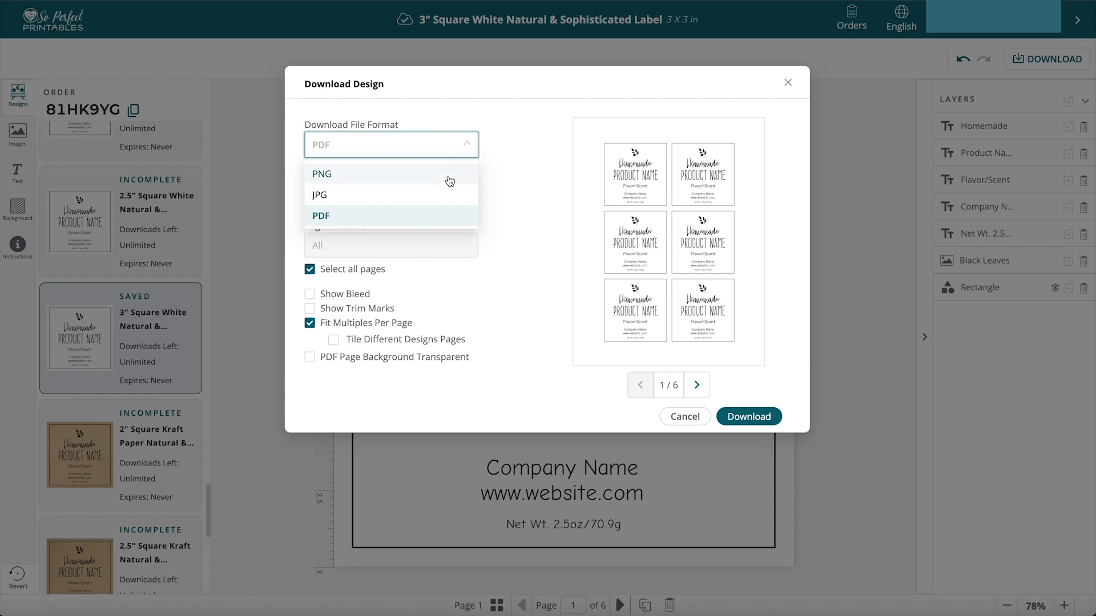
click(447, 221)
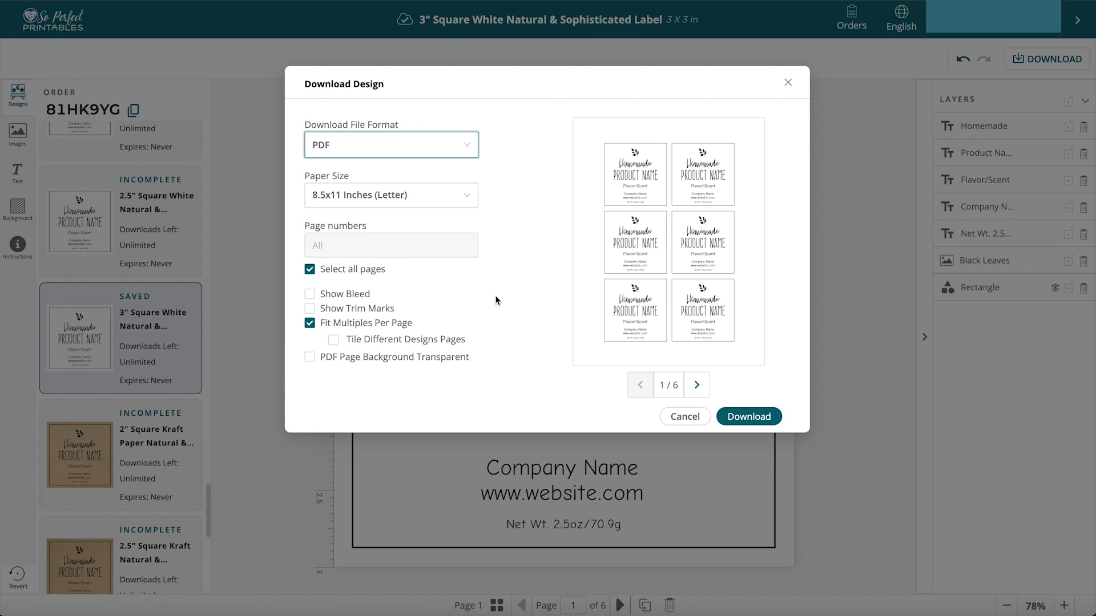
Switch Fit Multiples Per Page off and on again, and page through all the previewed sheets and back to the first
click(309, 324)
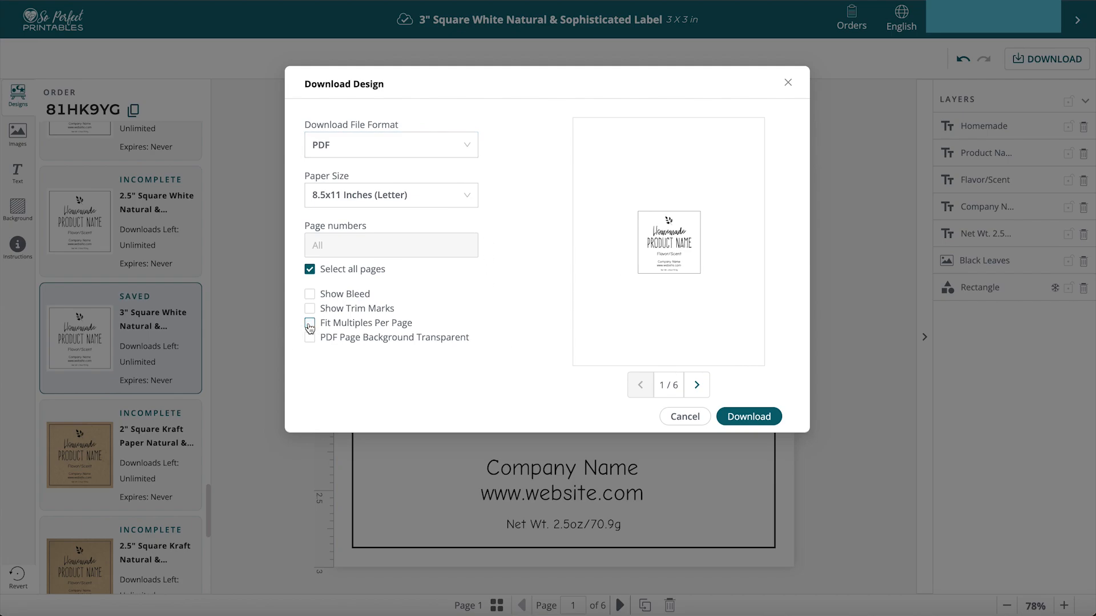
click(309, 324)
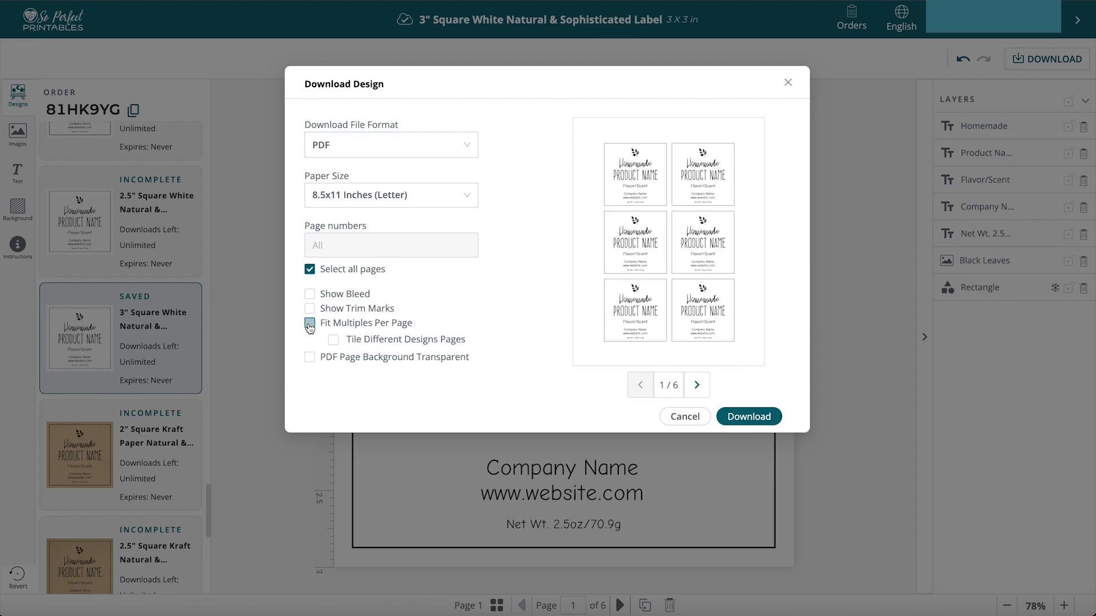
click(697, 385)
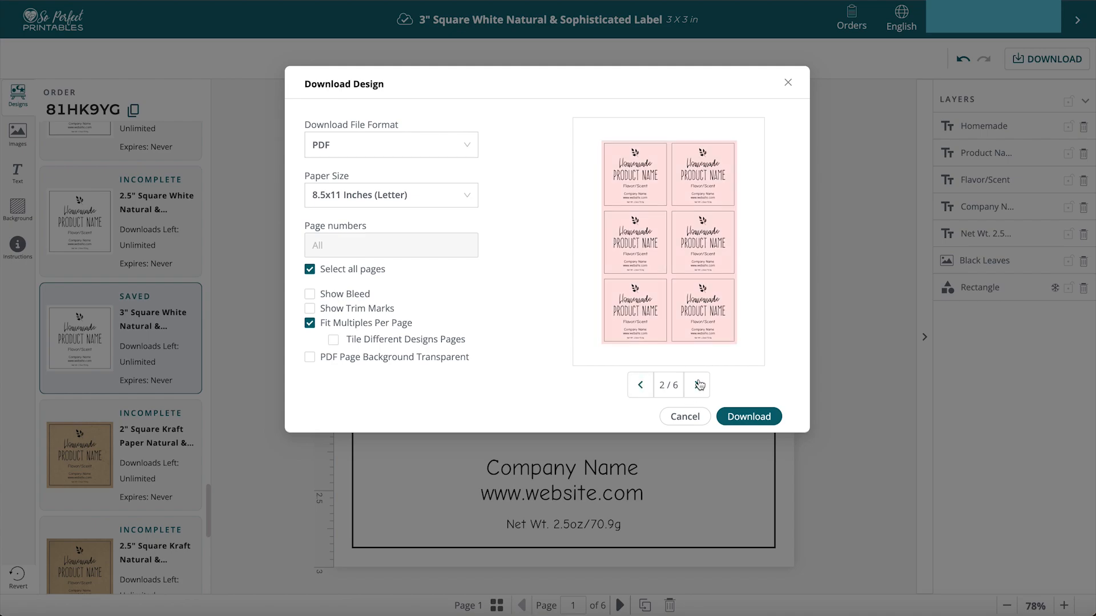
click(697, 385)
click(698, 385)
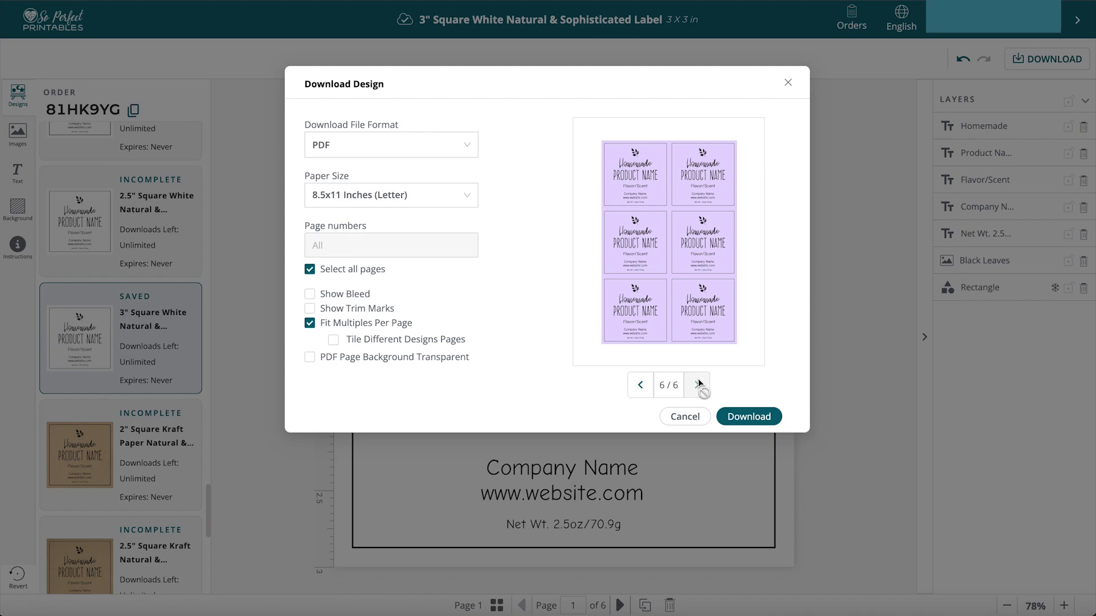
click(697, 385)
click(641, 386)
click(641, 386)
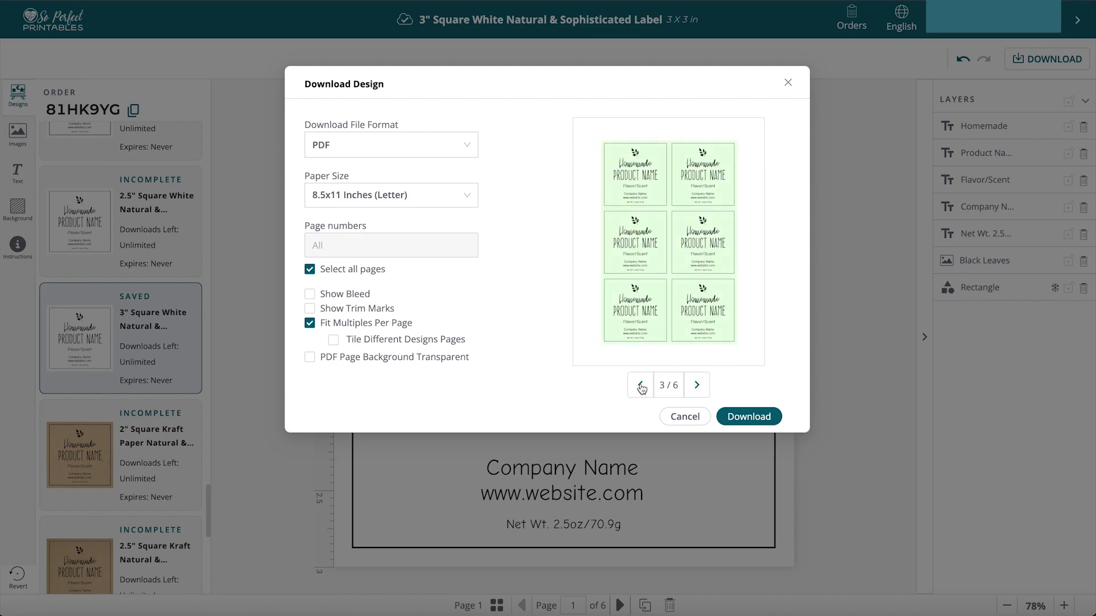
click(641, 387)
click(642, 388)
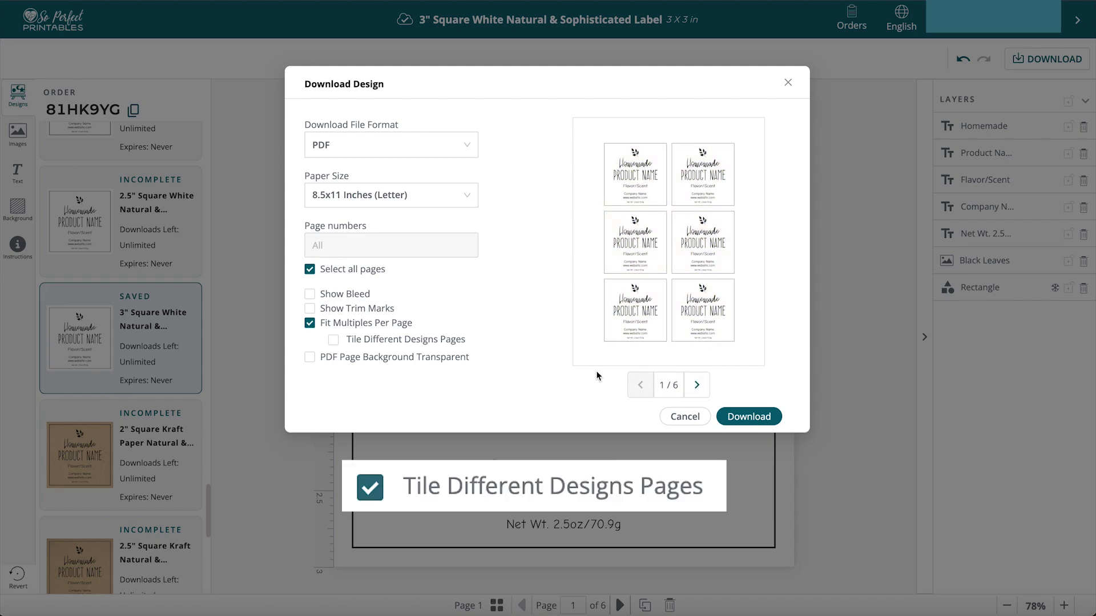
Try out Tile Different Designs Pages, switch it off again, and enable Show Bleed and Show Trim Marks
click(333, 341)
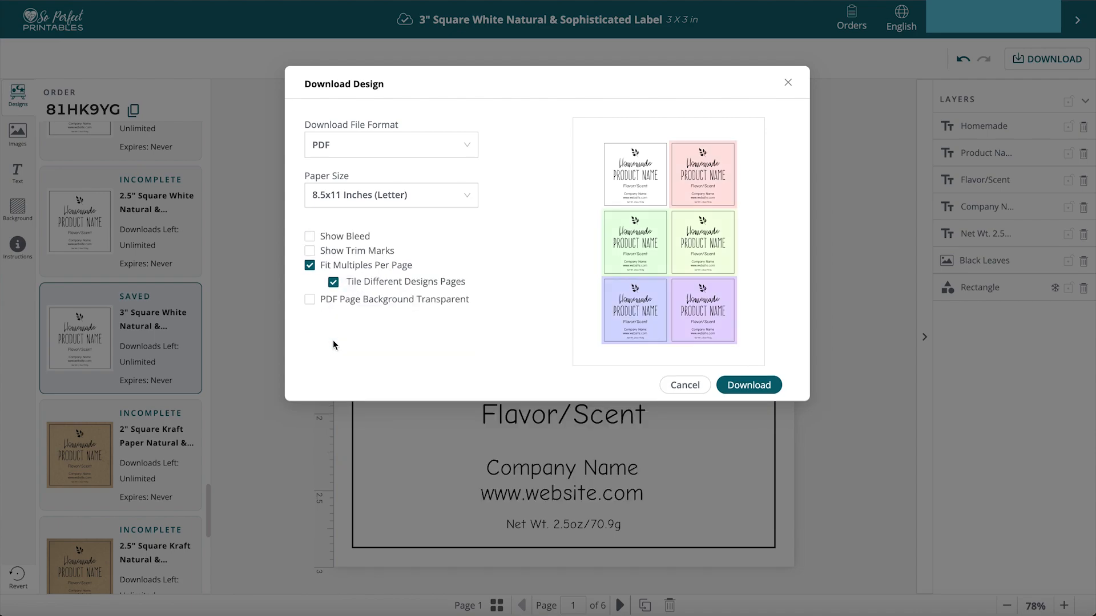
click(333, 282)
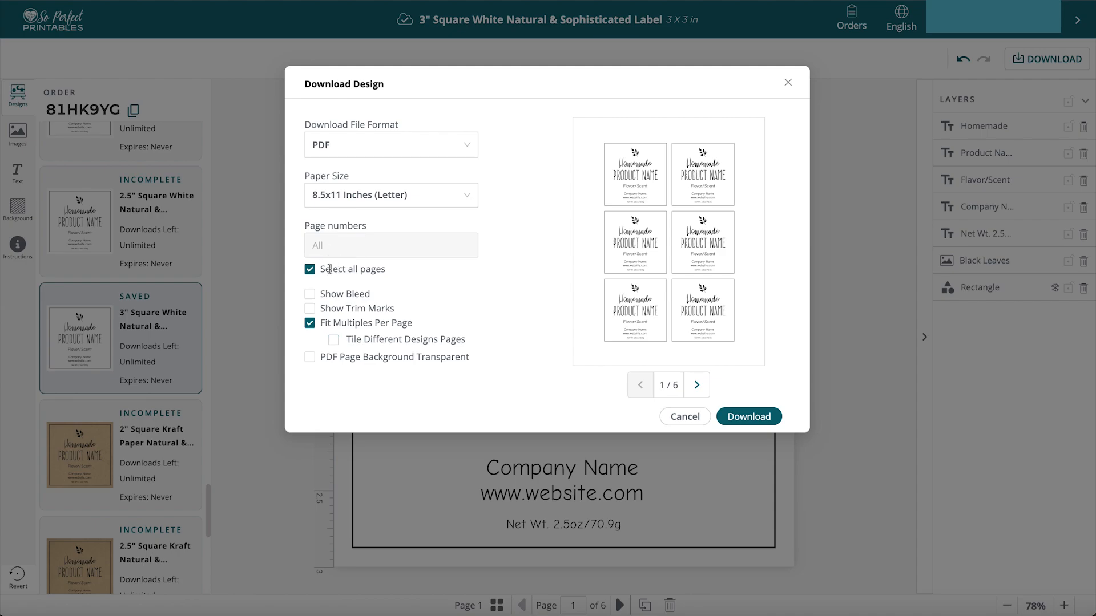
click(309, 294)
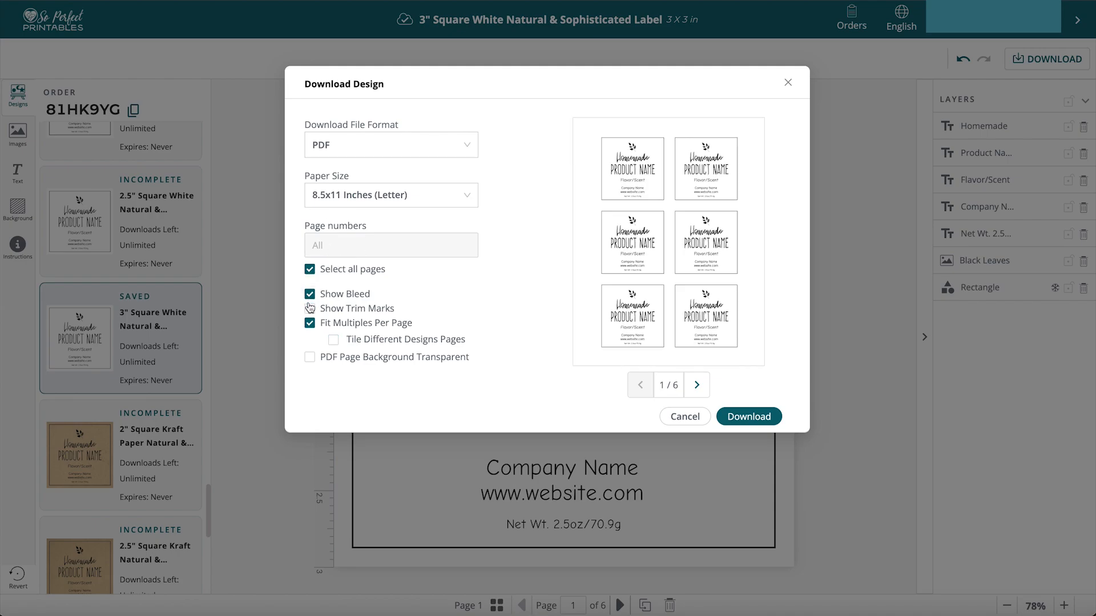
click(309, 308)
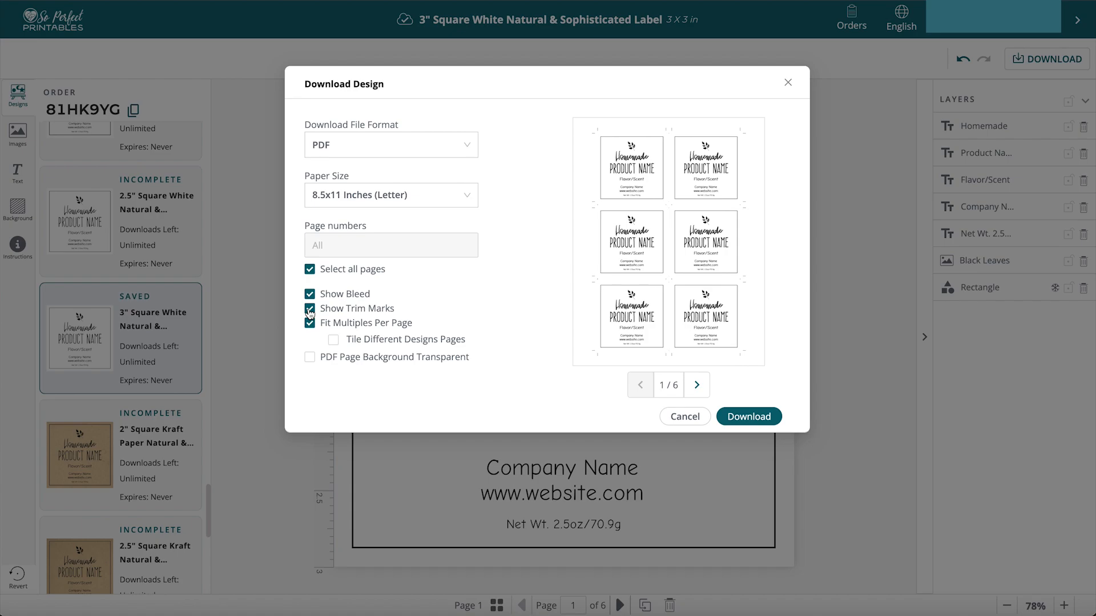
Change the download file format to PNG and toggle the Show Bleed option to compare the preview
click(442, 152)
click(429, 173)
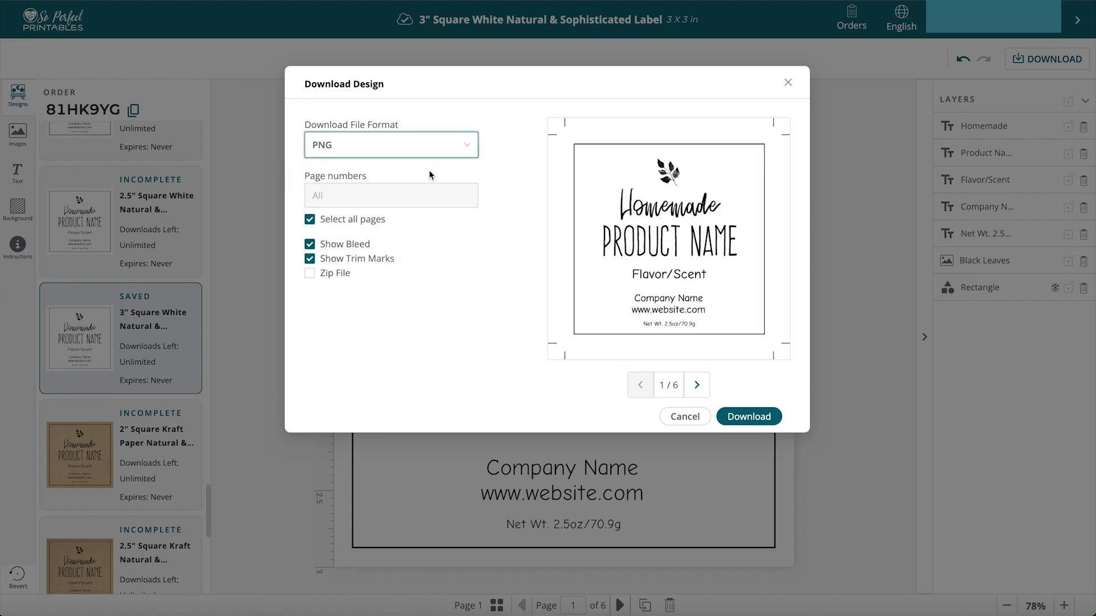
click(310, 244)
click(310, 244)
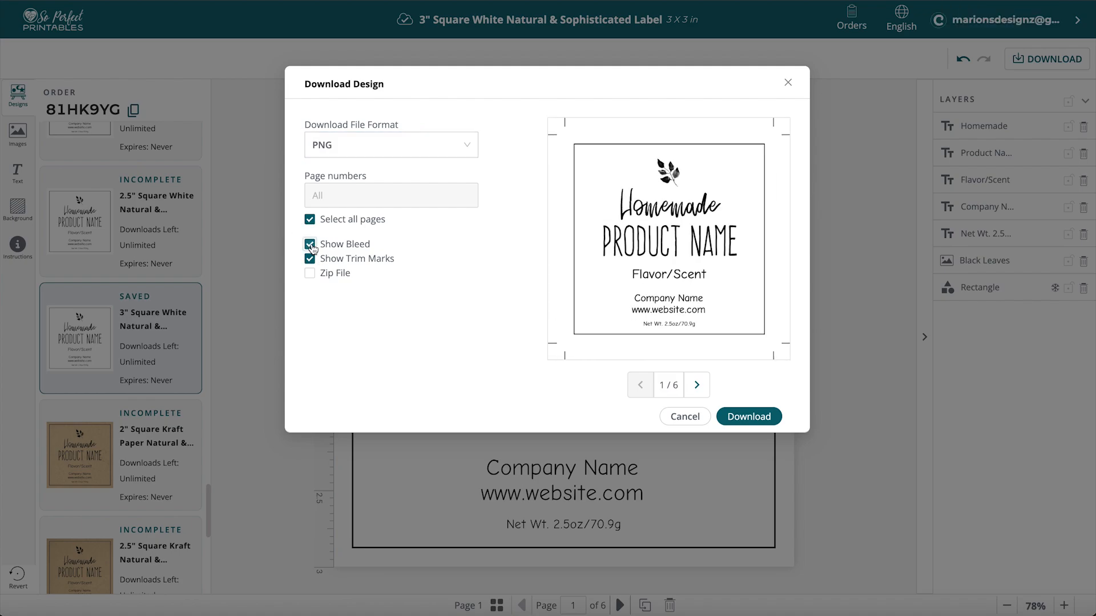
click(310, 245)
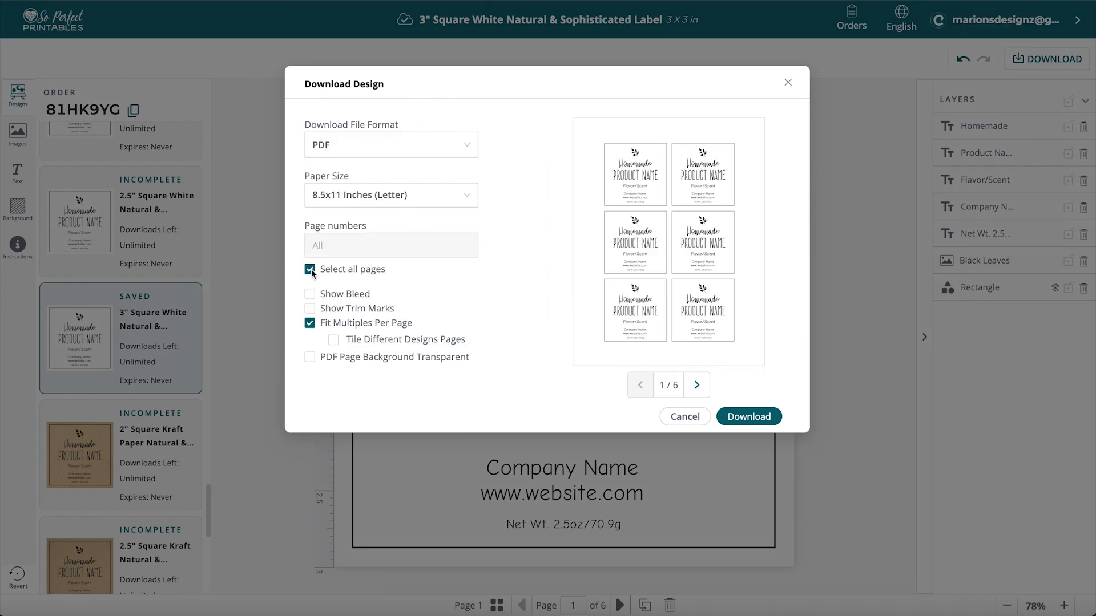
Limit the PDF export to page 1 instead of all pages and download the label
click(310, 269)
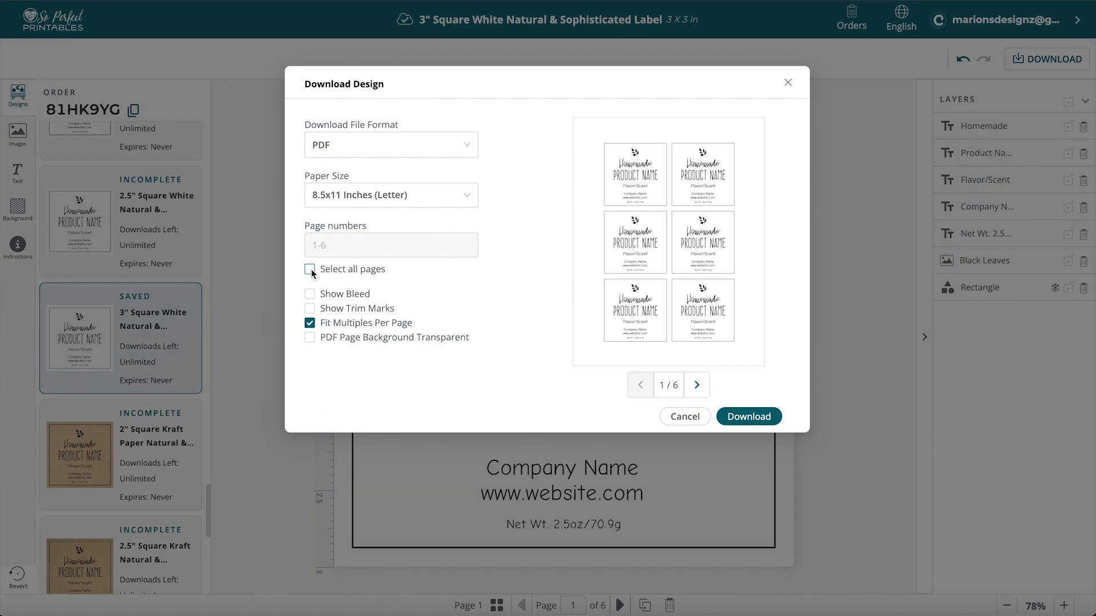
click(316, 245)
text(1)
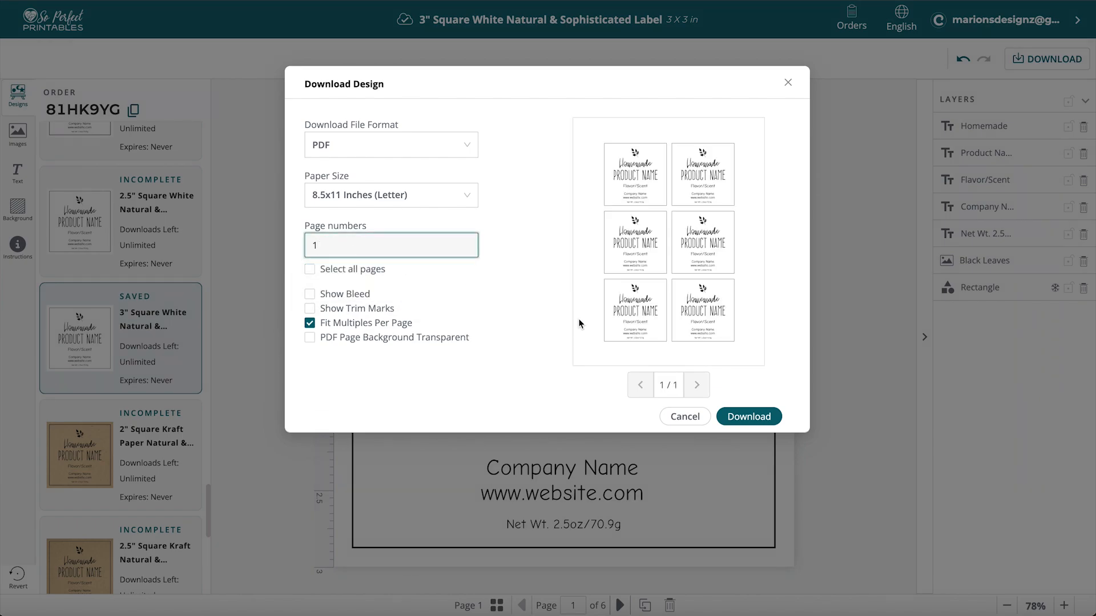
click(764, 410)
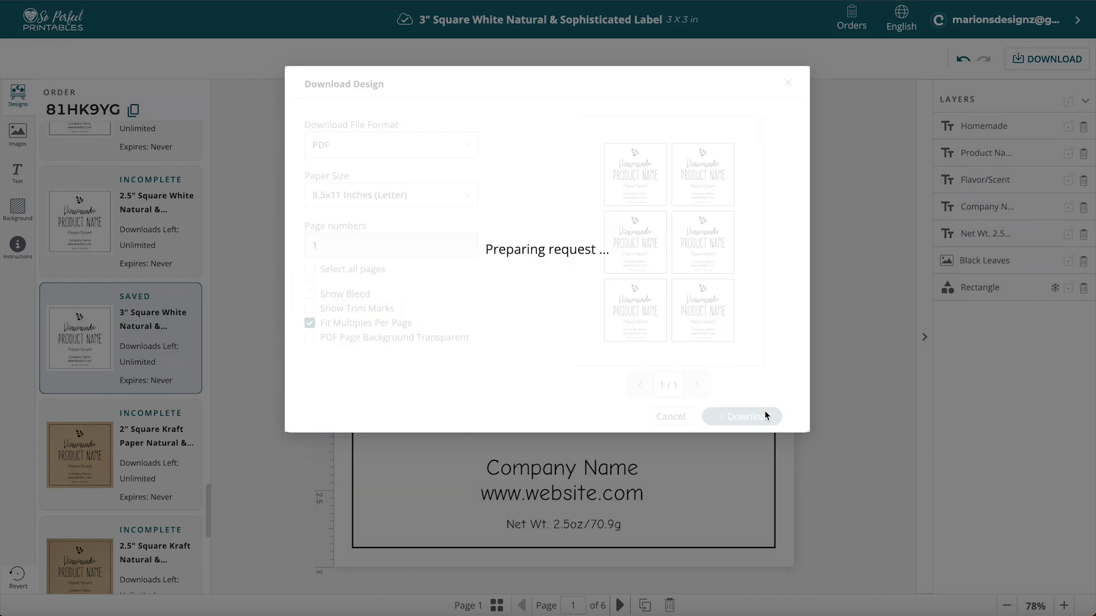